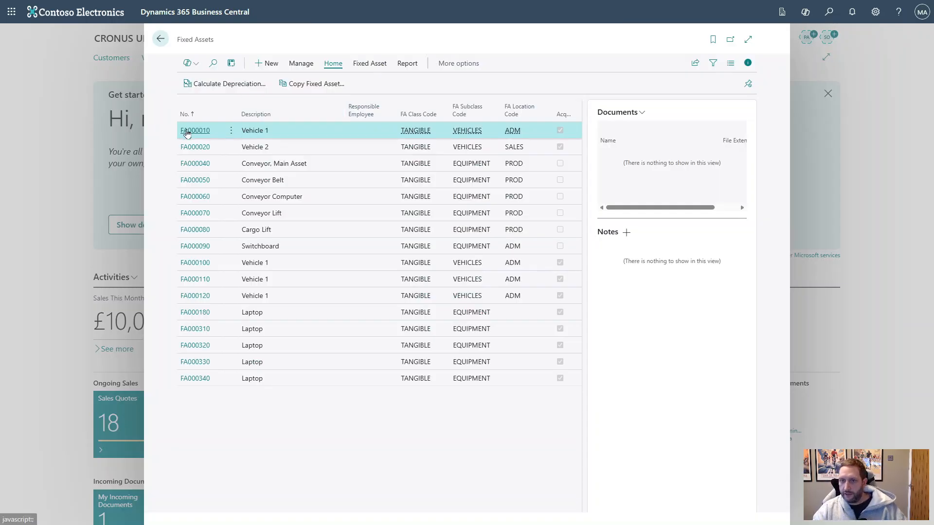
# Open the fixed asset card of Vehicle 1 (FA000010) and view the available FA subclass codes without changing the assignment.
pyautogui.click(187, 130)
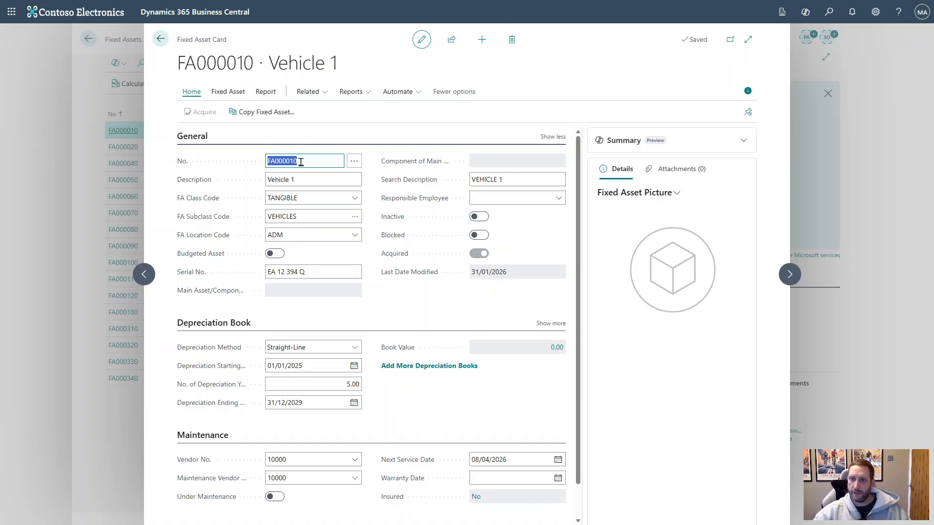
pyautogui.press('Tab')
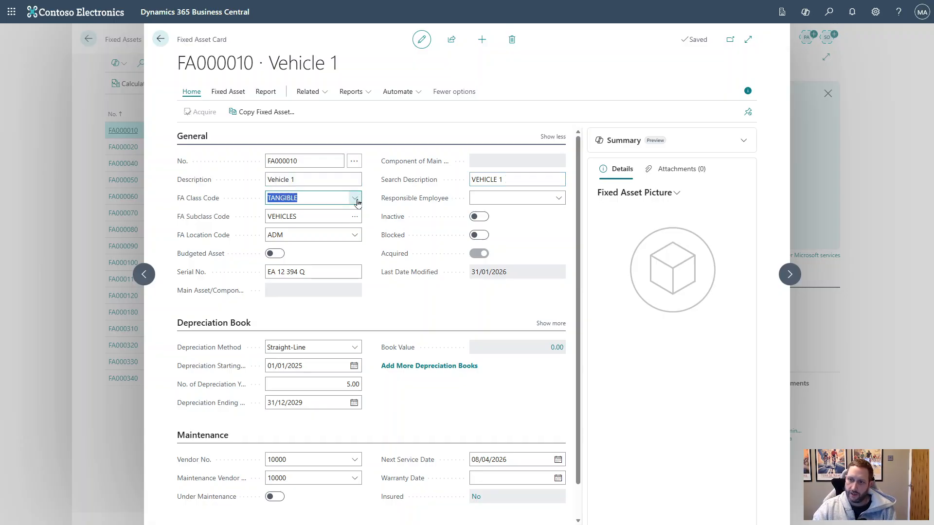
pyautogui.click(356, 199)
pyautogui.click(357, 200)
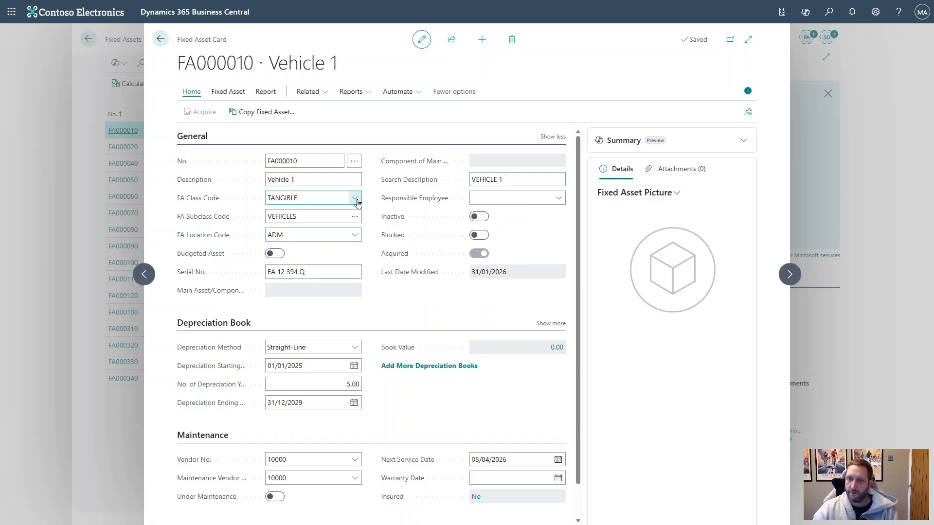
pyautogui.click(355, 217)
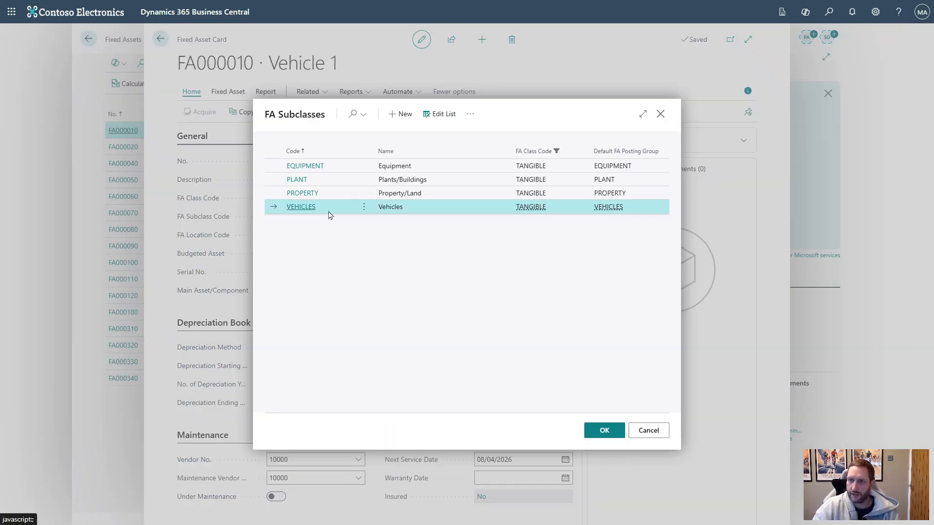
pyautogui.click(329, 215)
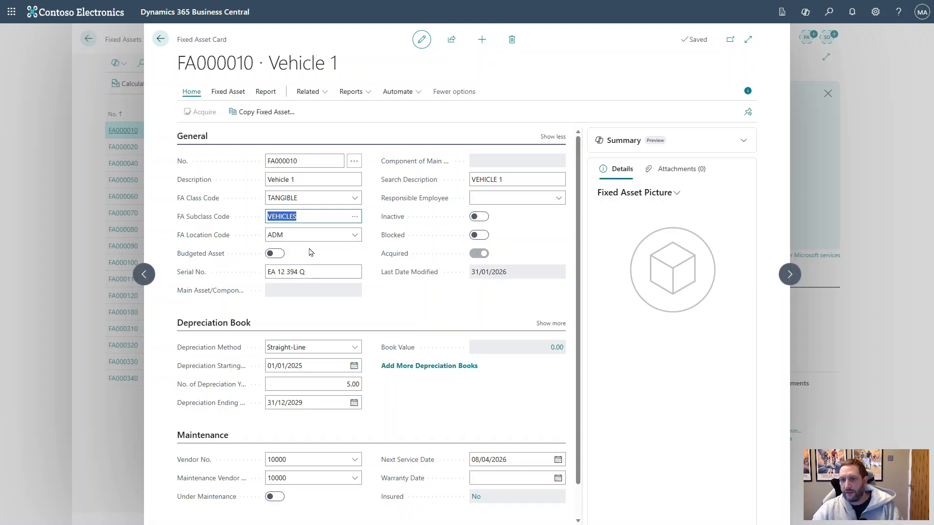
# View the FA location code choices, then look through the FA Locations page and return to the Vehicle 1 card.
pyautogui.click(318, 233)
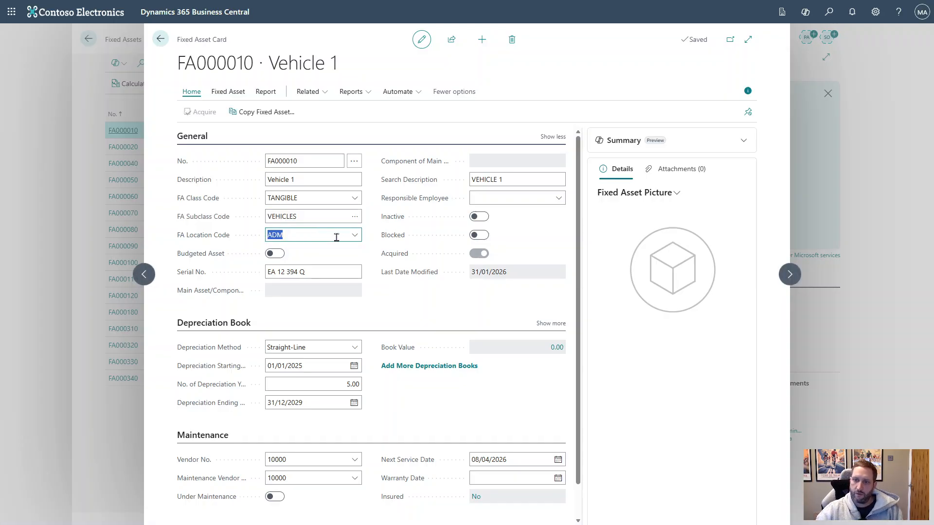
pyautogui.click(356, 236)
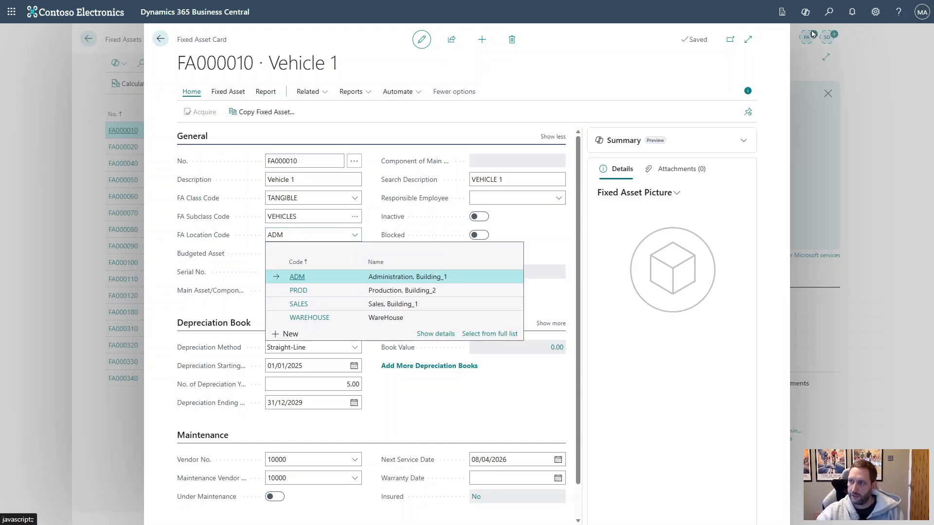
pyautogui.click(831, 20)
pyautogui.write('location')
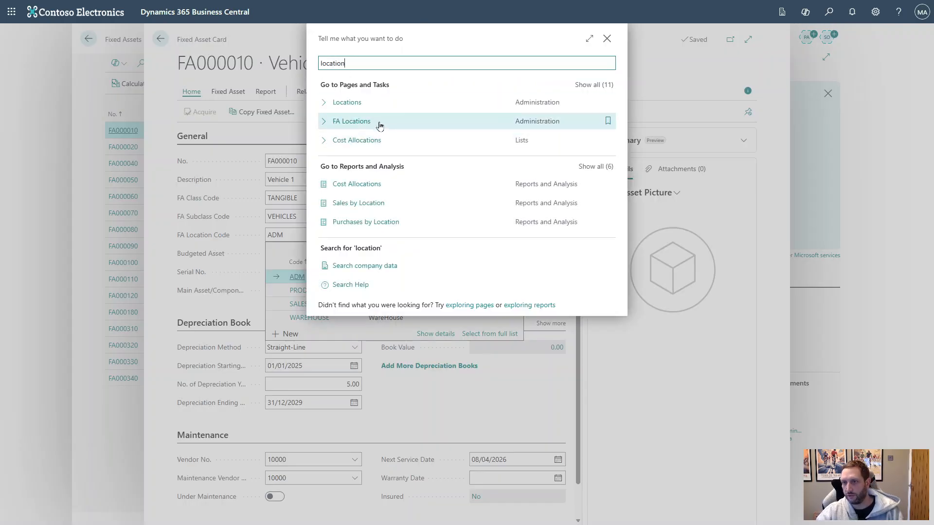
pyautogui.click(353, 123)
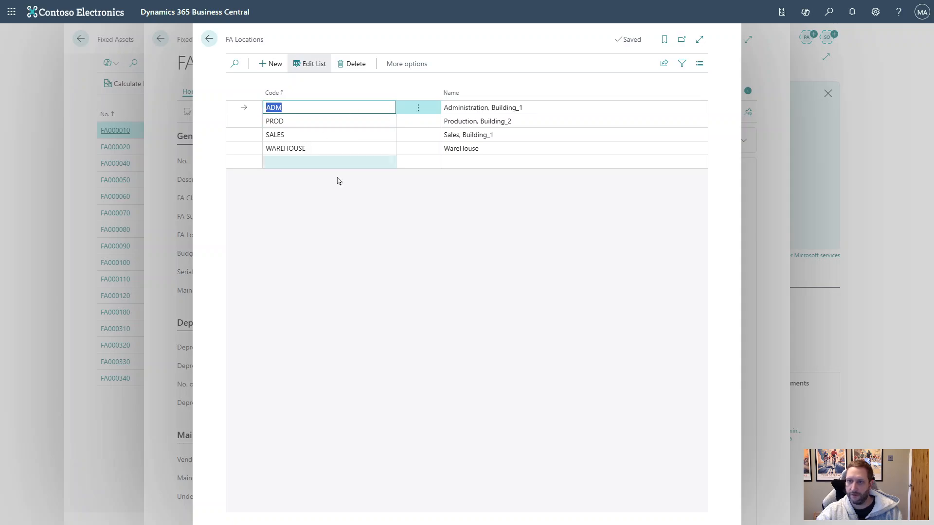
pyautogui.click(213, 39)
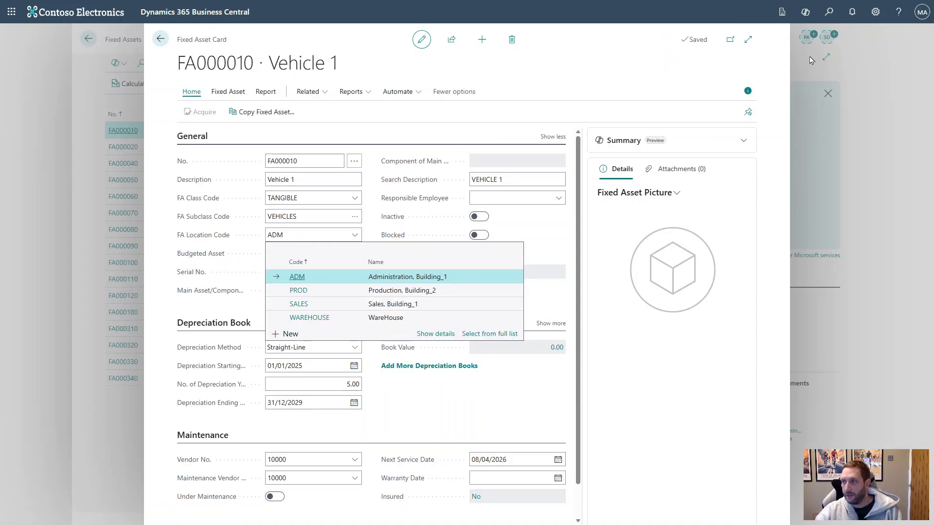
pyautogui.click(558, 258)
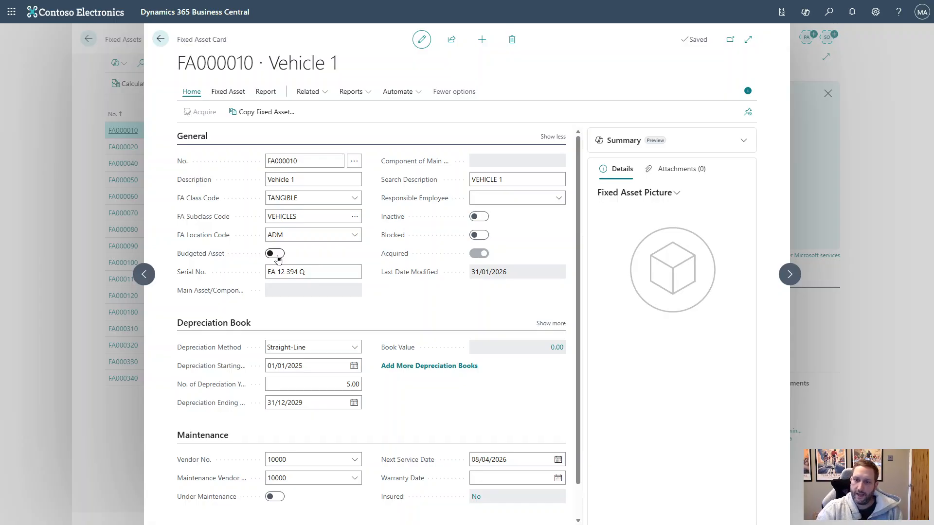
# Review the serial number and main asset component fields of Vehicle 1, then return to the fixed assets list.
pyautogui.click(321, 276)
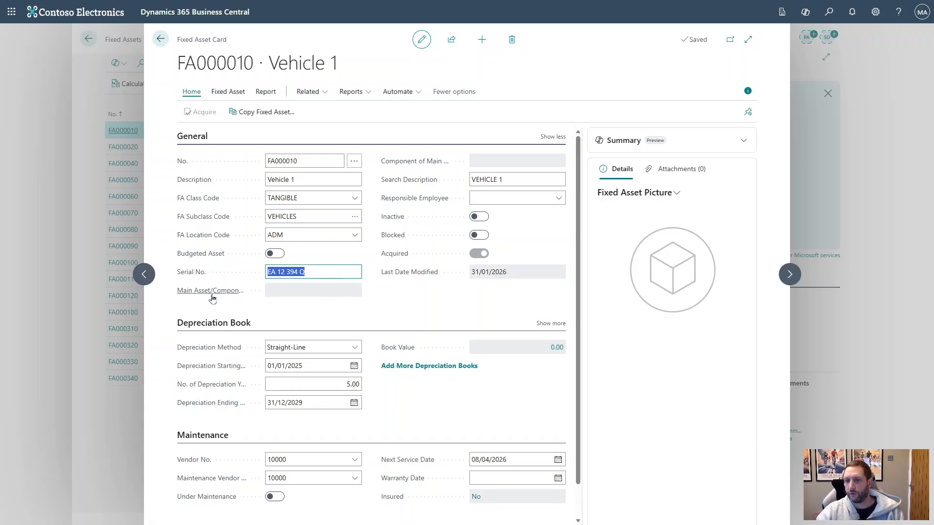
pyautogui.moveTo(207, 294)
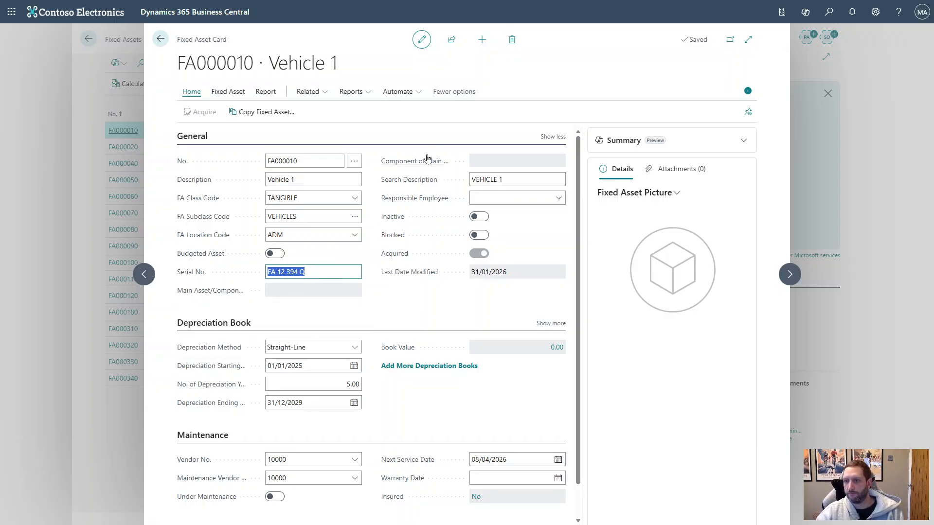
pyautogui.moveTo(427, 158)
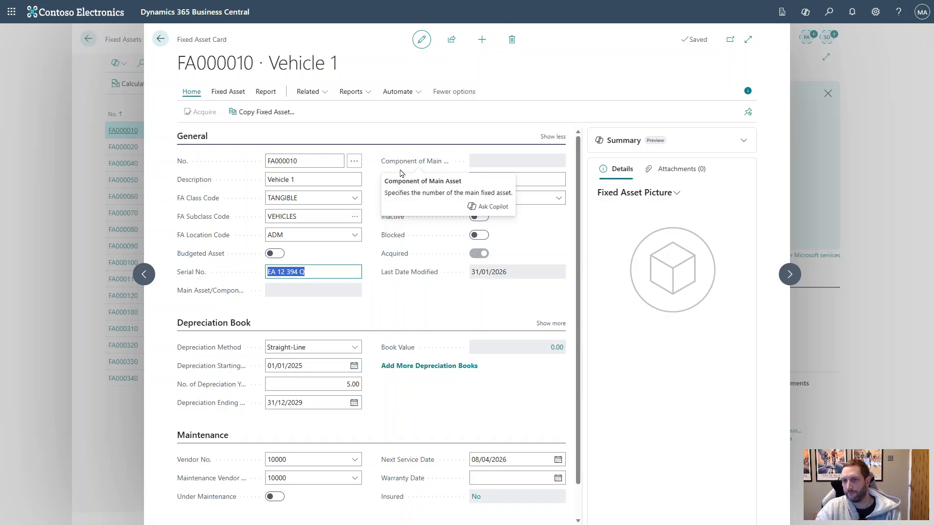
pyautogui.click(160, 39)
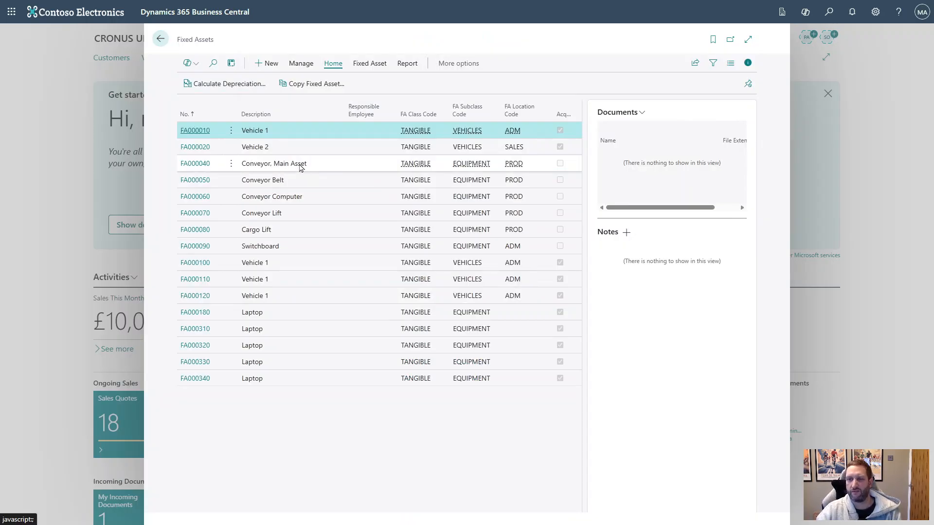
# Open the Main Asset Components list for the Conveyor, Main Asset (FA000040).
pyautogui.click(197, 164)
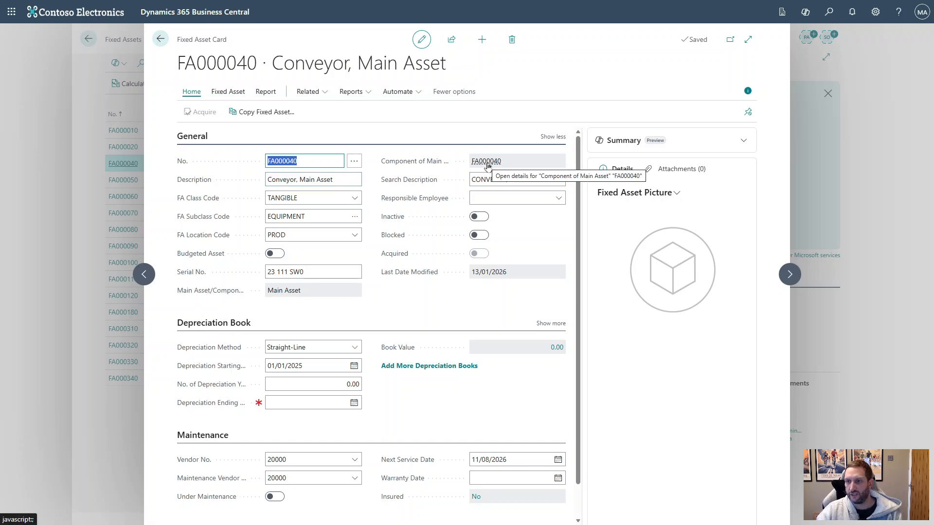
pyautogui.click(266, 91)
pyautogui.click(308, 92)
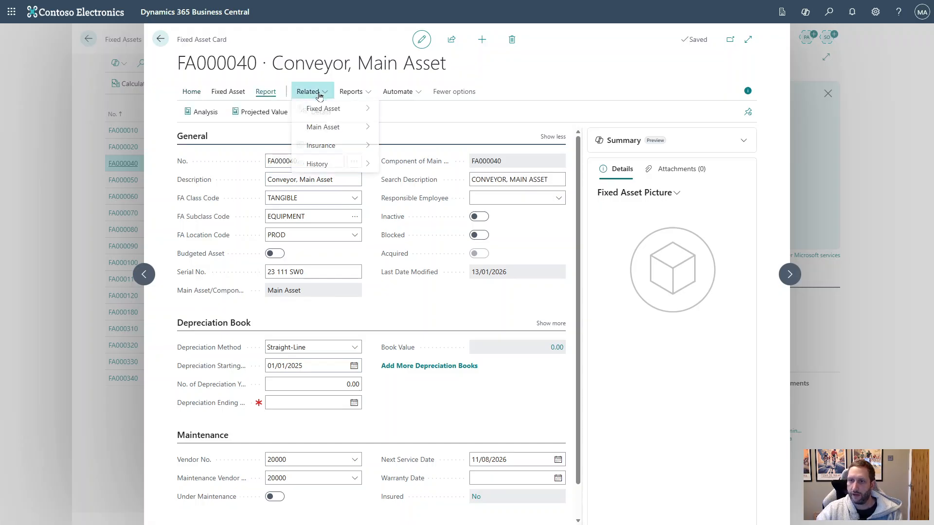
pyautogui.moveTo(344, 128)
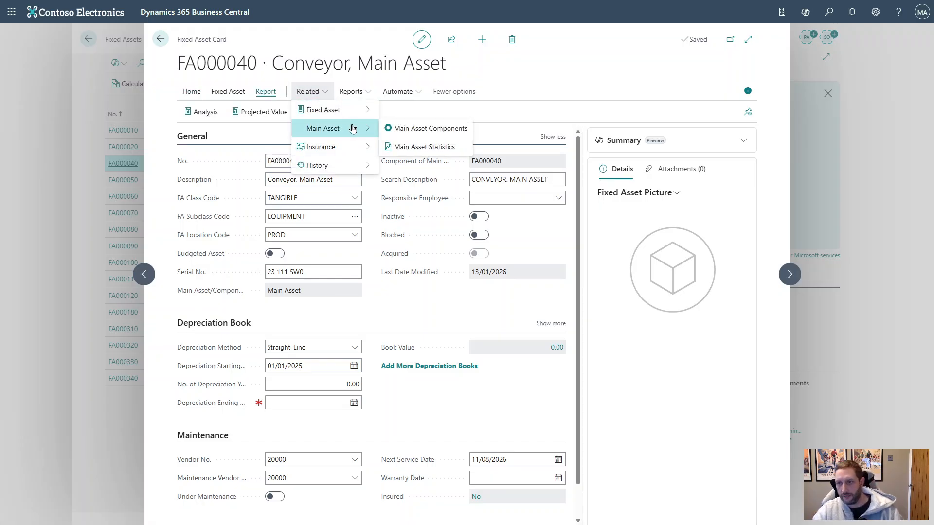
pyautogui.click(403, 129)
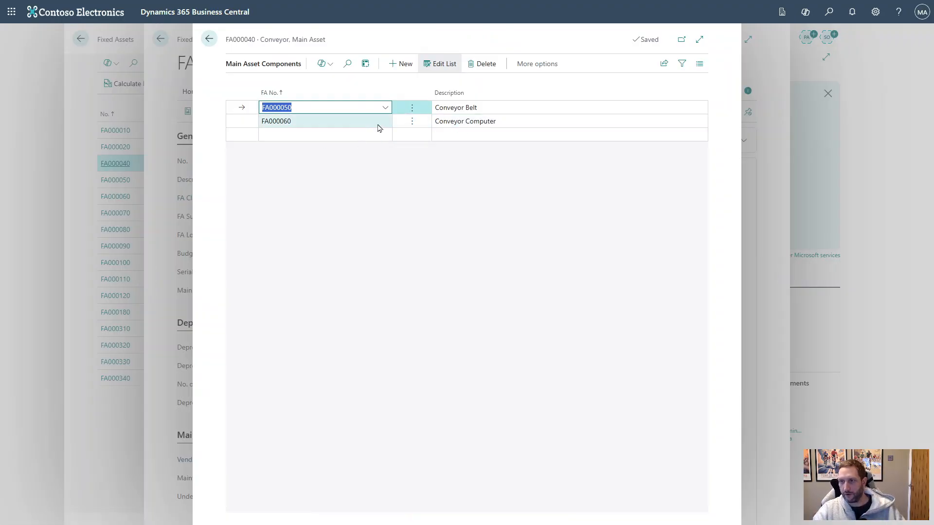
# Add FA000070 Conveyor Lift as a component of the conveyor main asset and return to its card.
pyautogui.click(355, 134)
pyautogui.click(384, 135)
pyautogui.scroll(-1, 286, 205)
pyautogui.click(288, 196)
pyautogui.press('Tab')
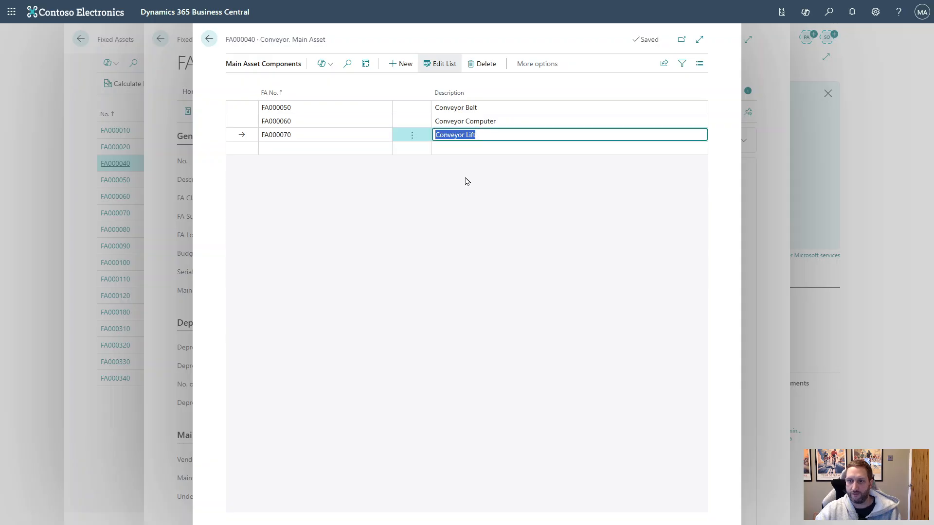
pyautogui.press('Up')
pyautogui.press('Up')
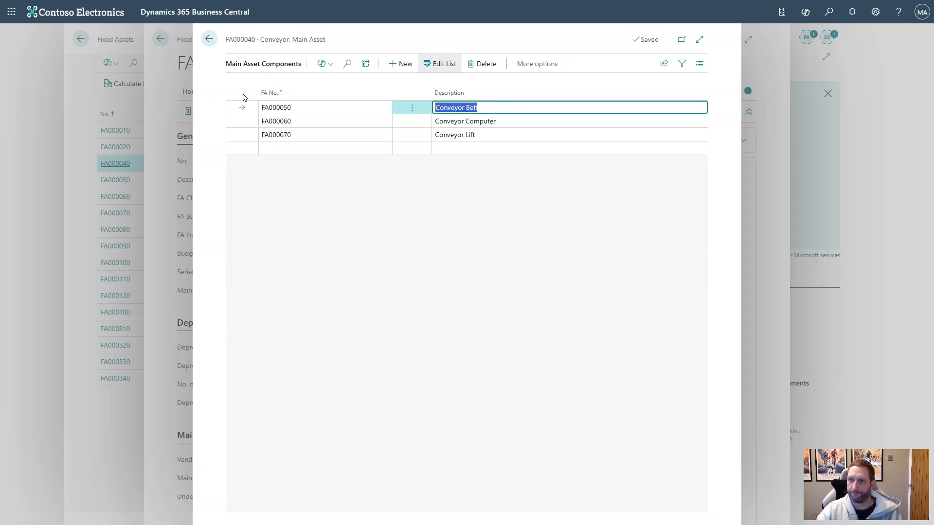
pyautogui.click(209, 39)
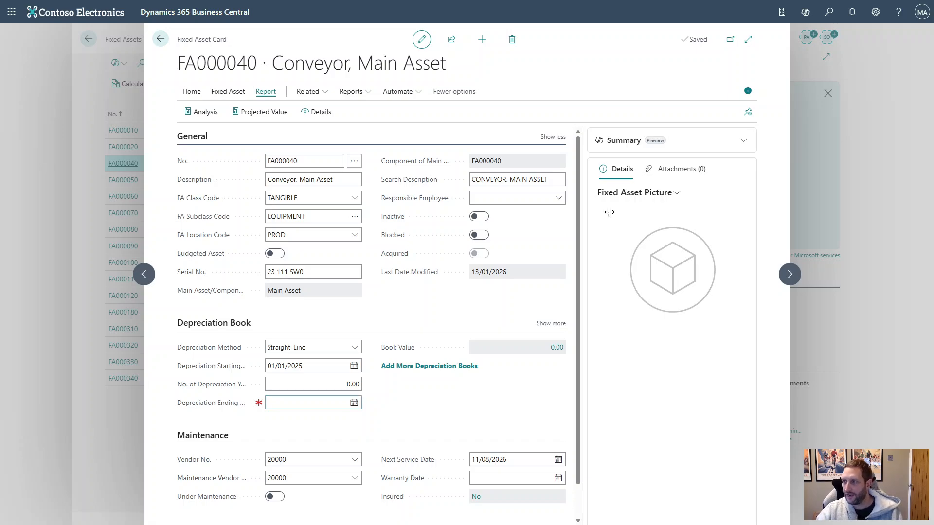
# Find the Fixed Asset Setup page, check the Allow Posting to Main Assets setting, and return to the conveyor's card.
pyautogui.click(830, 13)
pyautogui.write('fa')
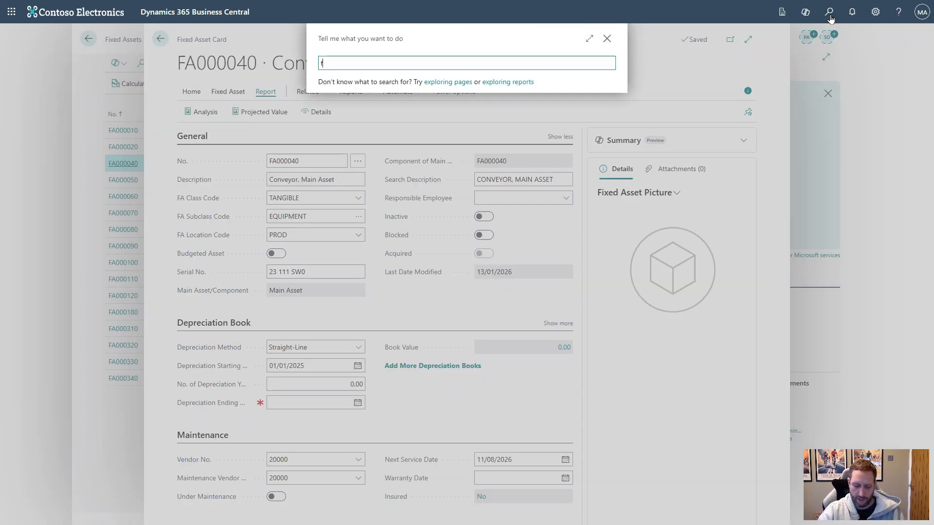
pyautogui.press('BackSpace')
pyautogui.write('ixed as')
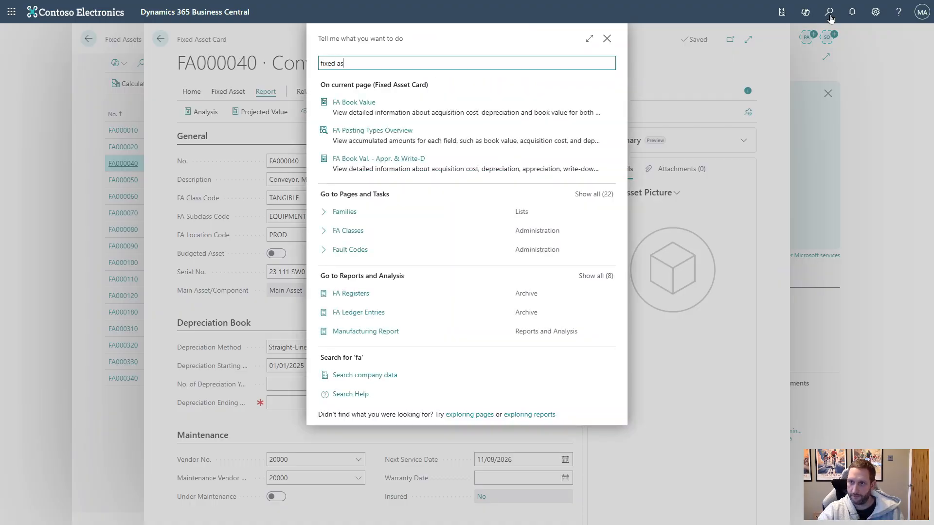
pyautogui.write('s set')
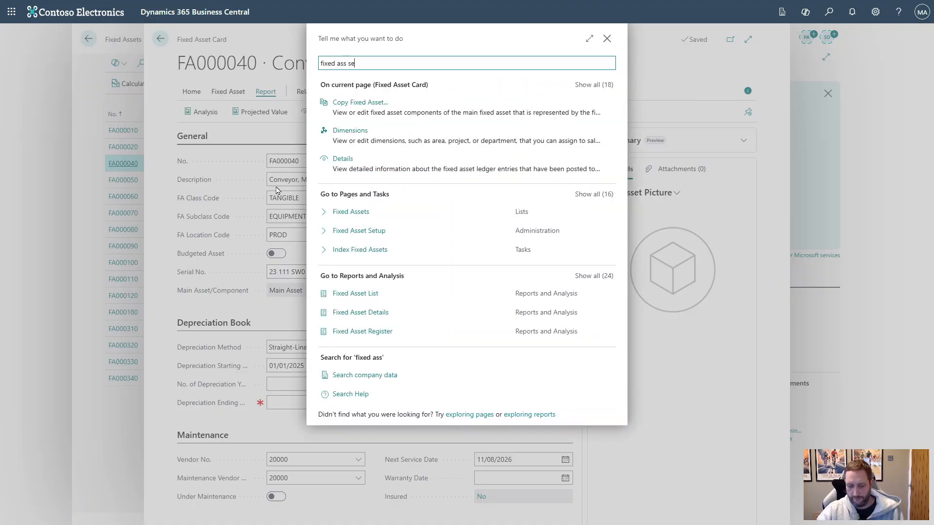
pyautogui.click(384, 228)
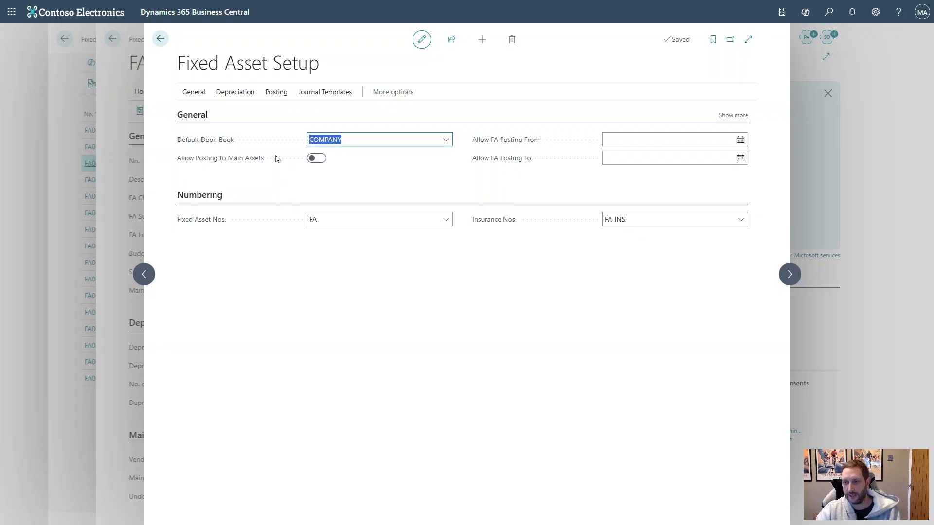
pyautogui.click(161, 40)
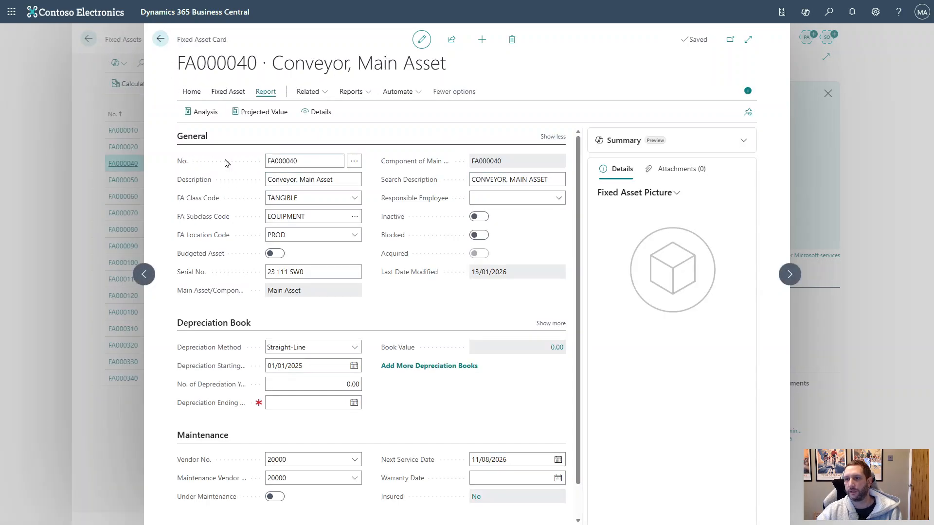
# Check the main asset and component fields on the Conveyor Belt (FA000050) card, then return to the fixed assets list.
pyautogui.click(159, 40)
pyautogui.click(293, 188)
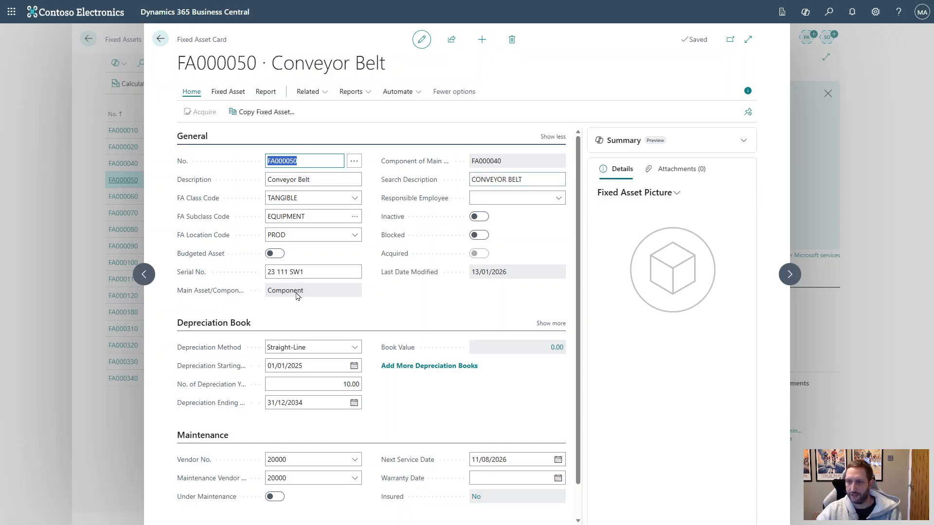
pyautogui.click(160, 39)
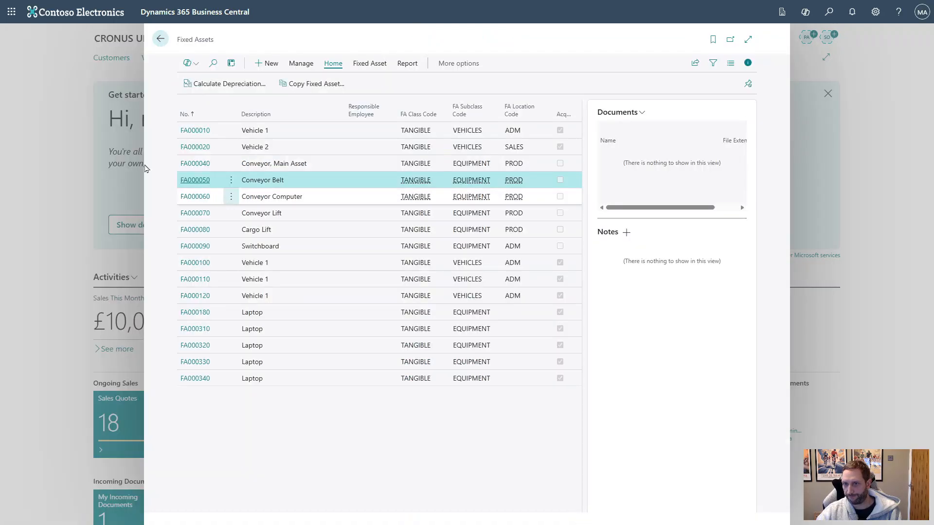
# Reopen the card of Vehicle 1 (FA000010) and browse the employees available as Responsible Employee without choosing one.
pyautogui.click(192, 131)
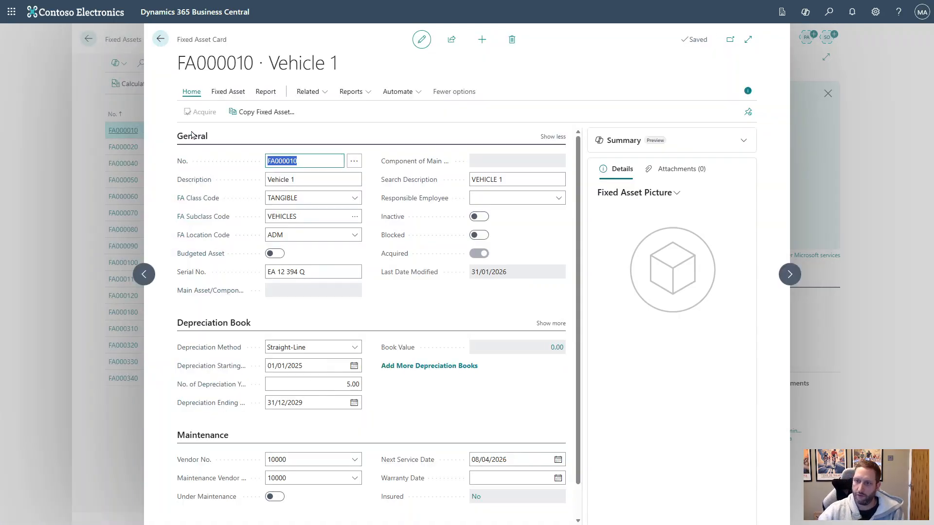
pyautogui.click(558, 204)
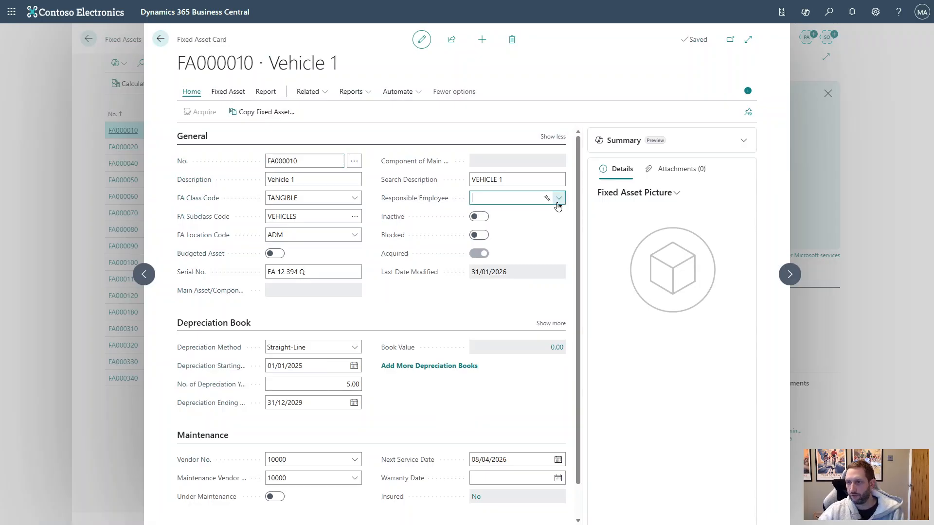
pyautogui.click(557, 204)
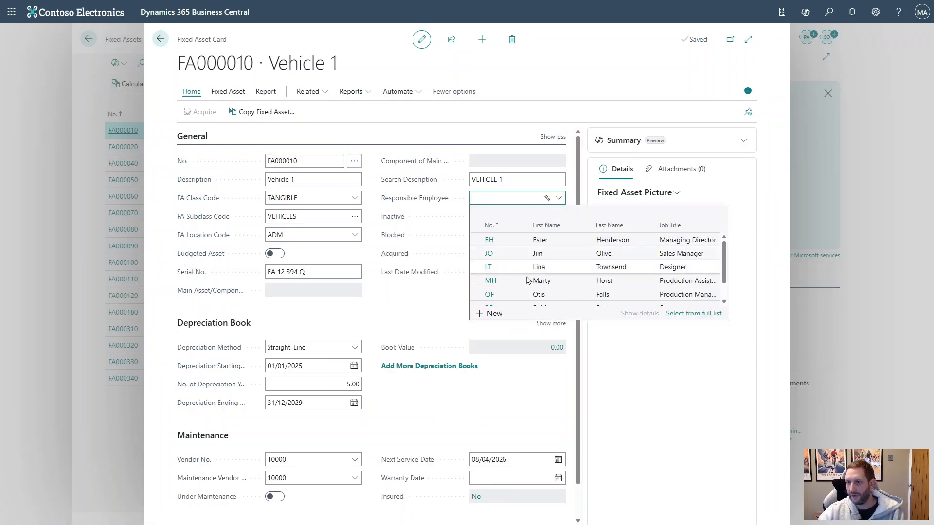
pyautogui.scroll(-2, 523, 267)
pyautogui.scroll(2, 523, 270)
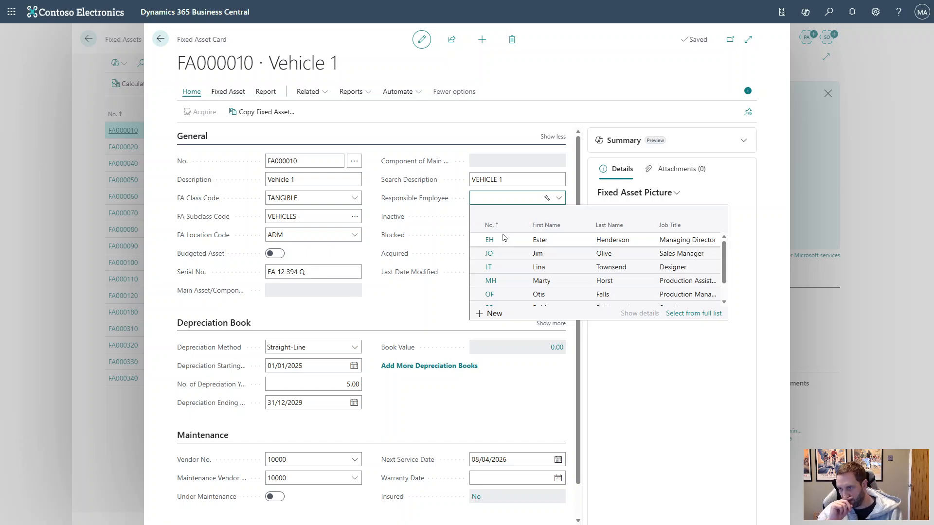
pyautogui.click(696, 315)
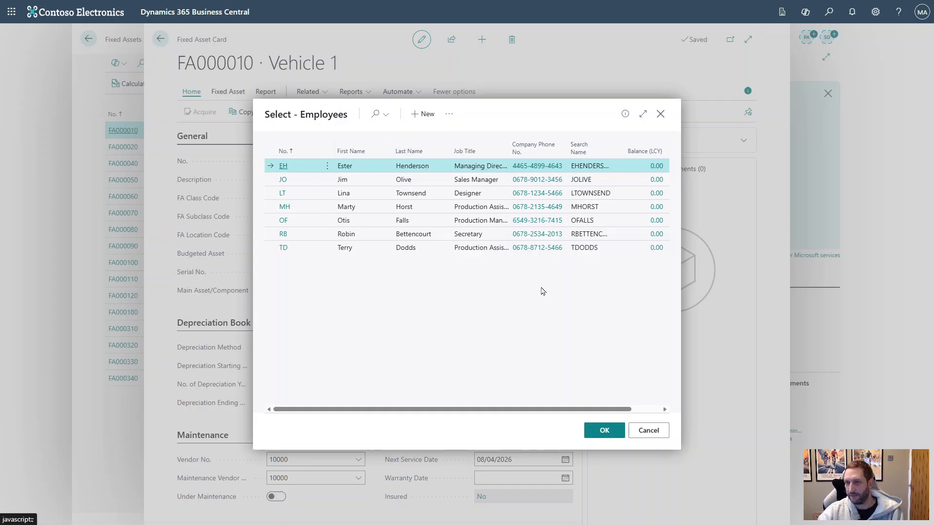
pyautogui.click(643, 435)
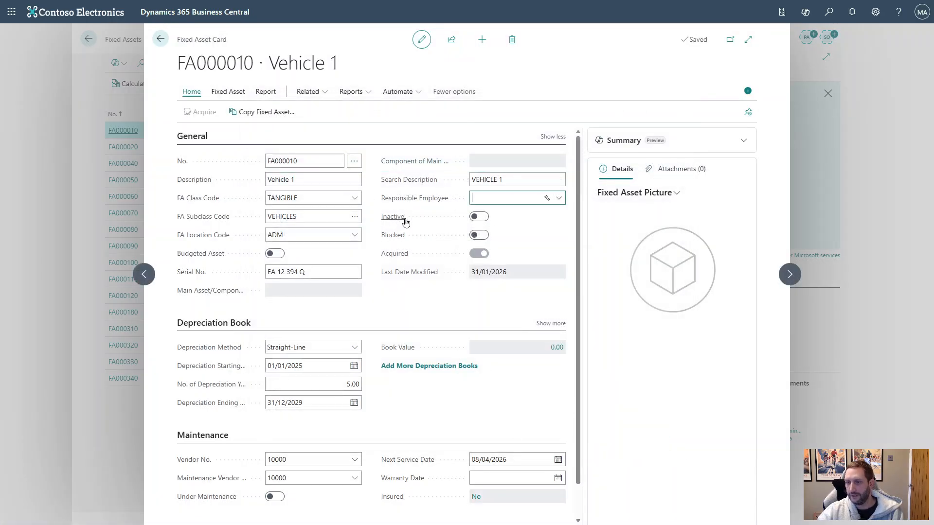
# Check the depreciation dates and years on Vehicle 1's card, then view the ledger entries behind its Book Value and return to the card.
pyautogui.moveTo(406, 222)
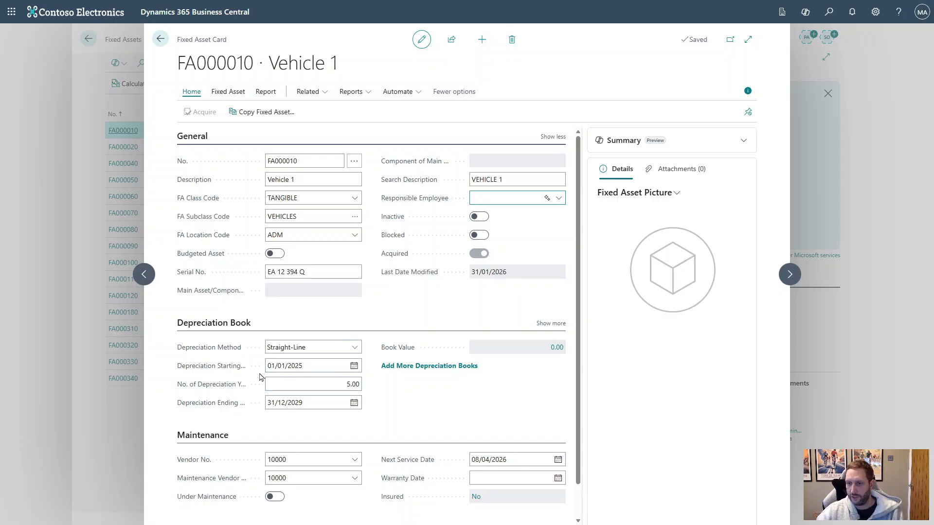
pyautogui.click(295, 366)
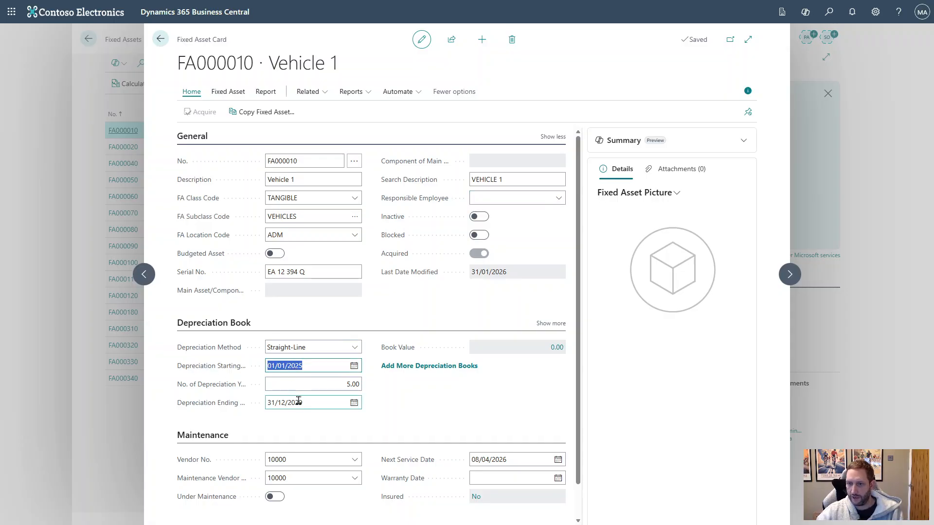
pyautogui.click(313, 380)
pyautogui.click(322, 399)
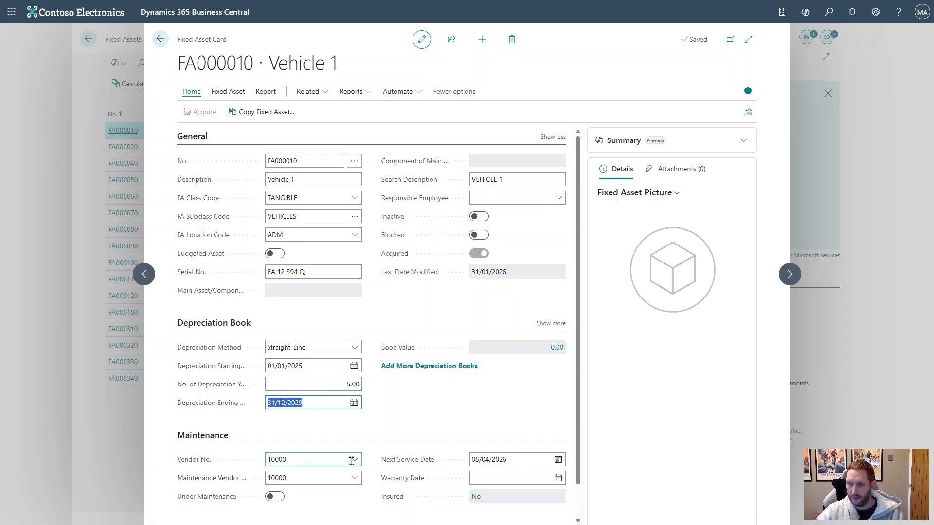
pyautogui.click(456, 423)
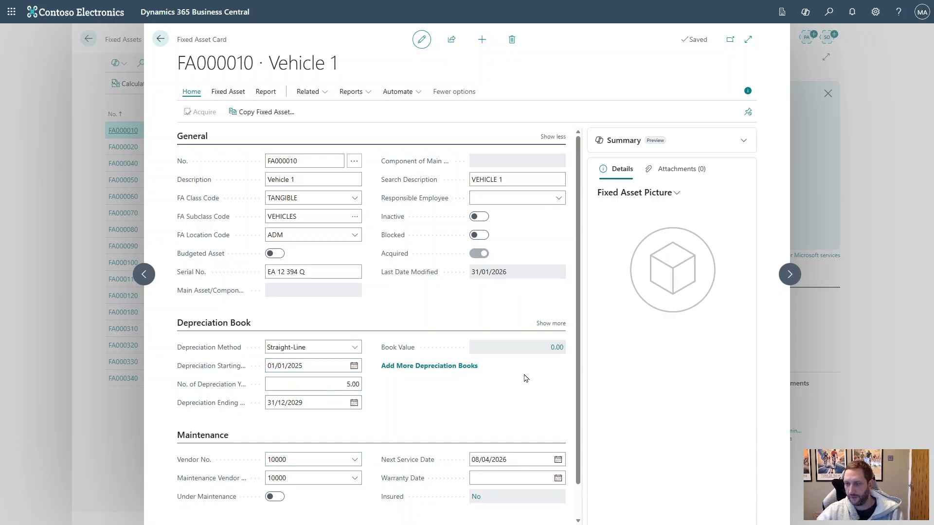
pyautogui.click(557, 348)
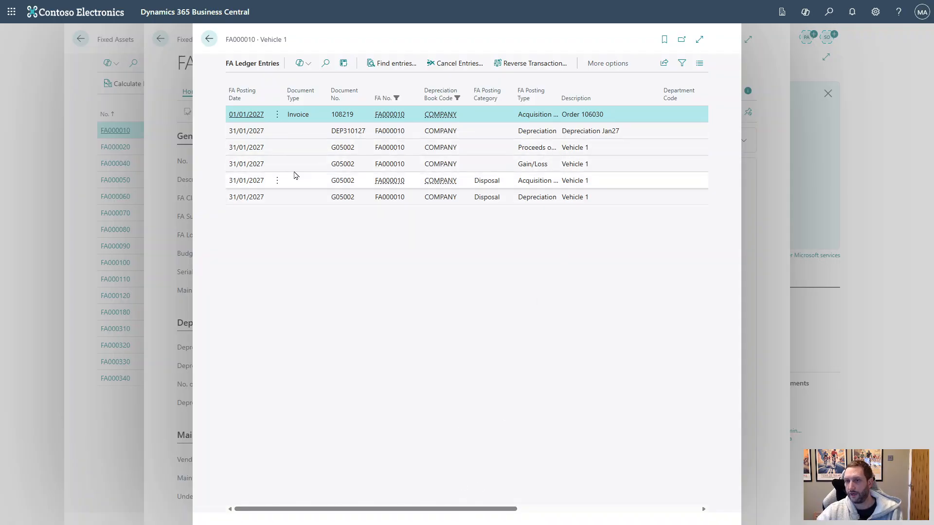
pyautogui.click(209, 40)
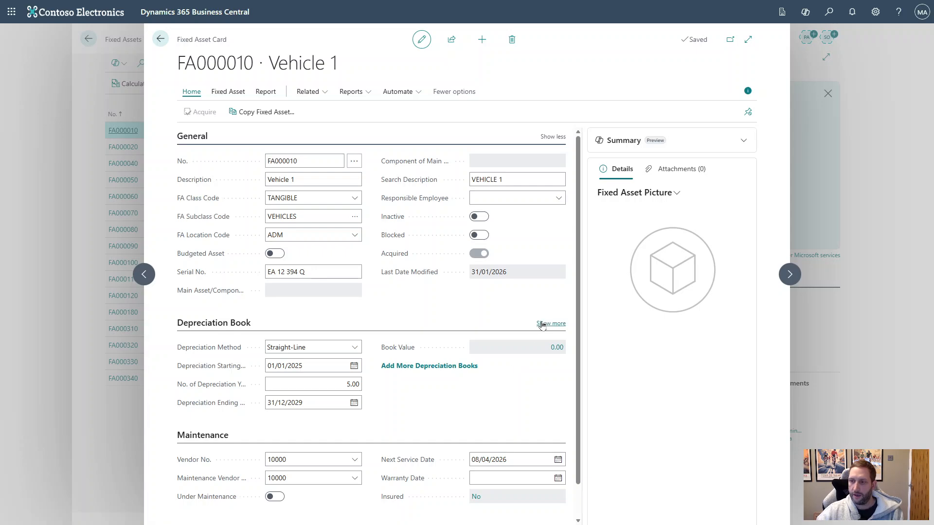
# Check Vehicle 1's maintenance fields, including Vendor No., Maintenance Vendor No. and Next Service Date, then return to the fixed assets list.
pyautogui.scroll(-1, 340, 394)
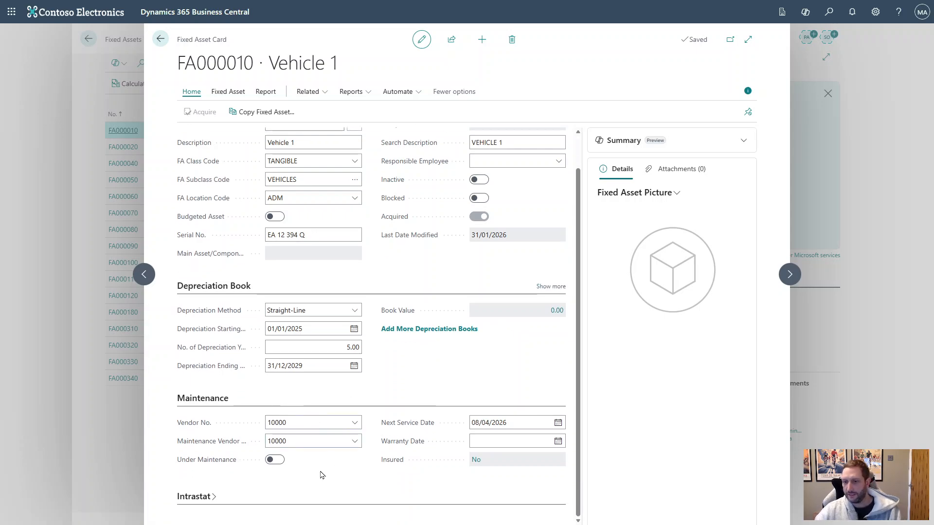
pyautogui.click(306, 416)
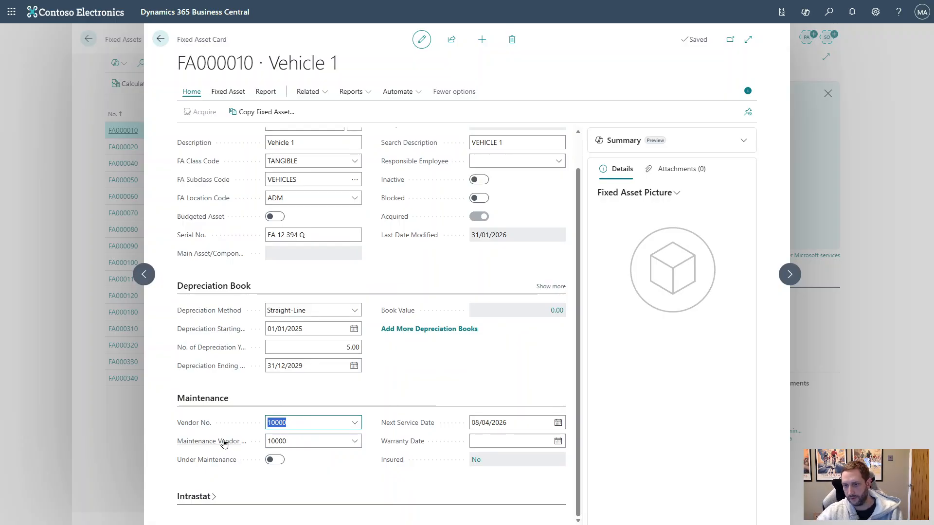
pyautogui.moveTo(224, 443)
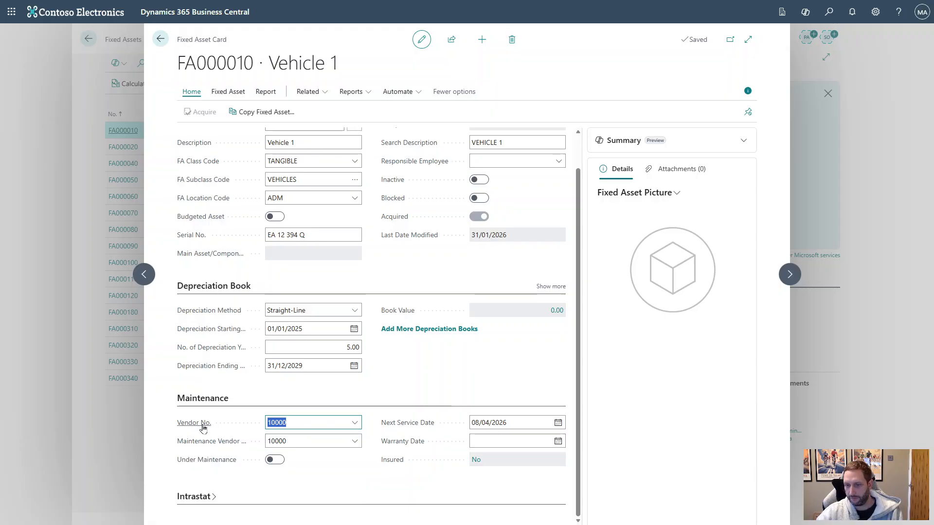
pyautogui.moveTo(203, 427)
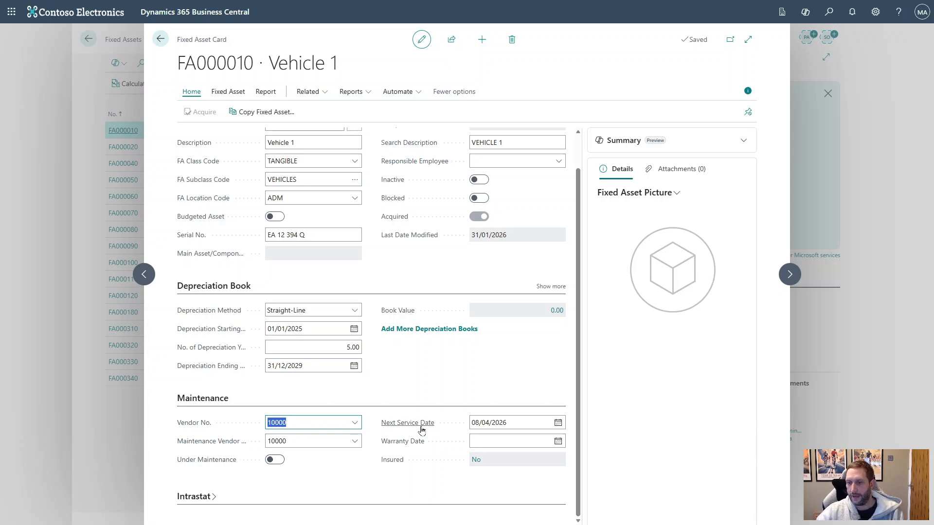
pyautogui.click(160, 39)
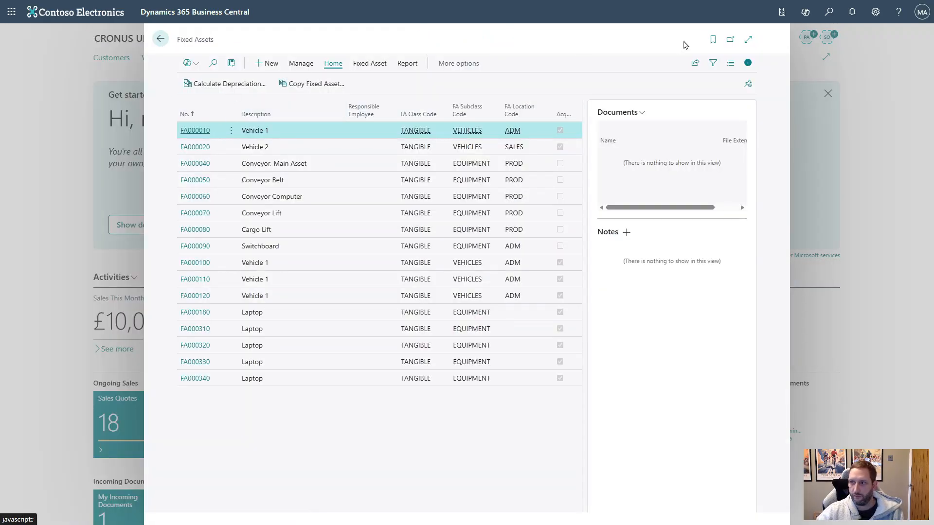
# Start a new filter on the fixed assets list and search the available fields for "Maint".
pyautogui.click(713, 63)
pyautogui.click(210, 150)
pyautogui.click(202, 168)
pyautogui.write('Maint')
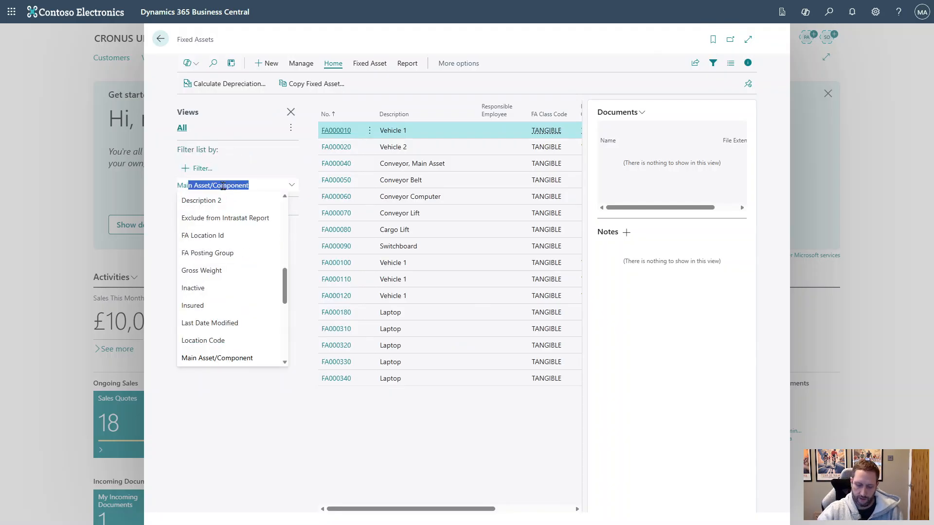
pyautogui.scroll(-3, 236, 238)
pyautogui.scroll(-6, 238, 266)
pyautogui.scroll(10, 279, 233)
pyautogui.press('BackSpace')
pyautogui.press('BackSpace')
pyautogui.press('BackSpace')
pyautogui.press('BackSpace')
pyautogui.press('BackSpace')
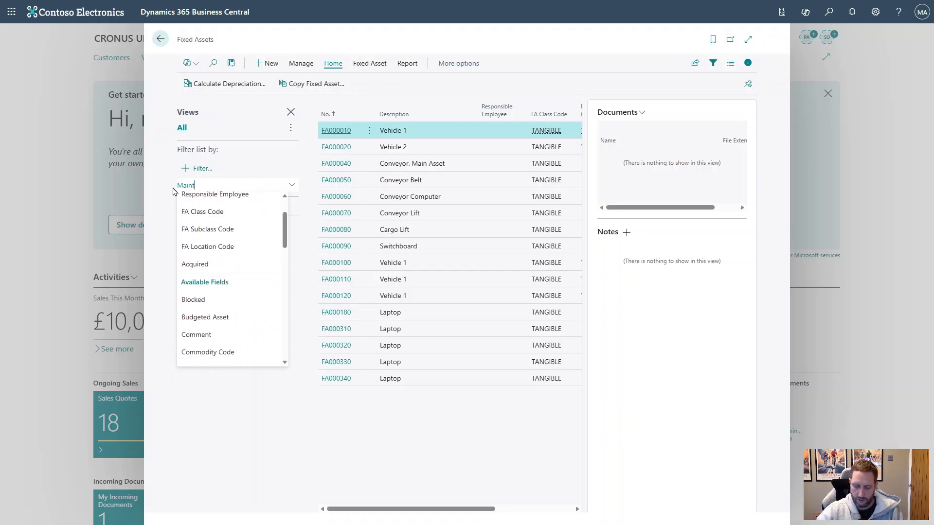
# Filter the fixed assets list to show assets with Under Maintenance set to Yes.
pyautogui.write('un')
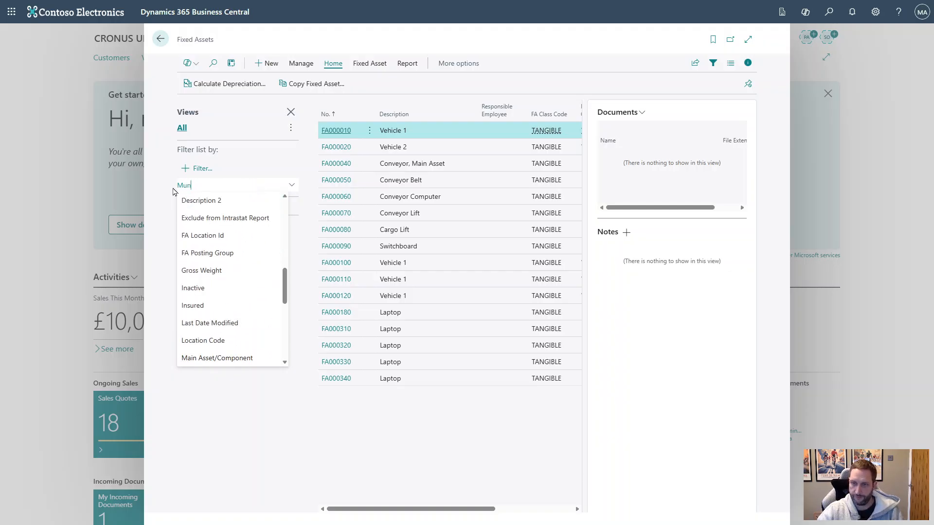
pyautogui.press('BackSpace')
pyautogui.press('BackSpace')
pyautogui.press('BackSpace')
pyautogui.write('Under')
pyautogui.press('Return')
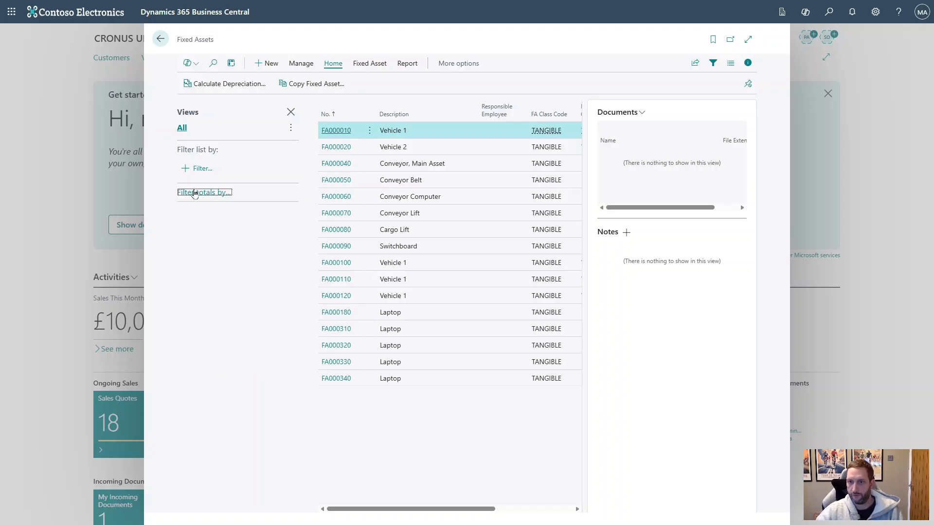
pyautogui.click(253, 177)
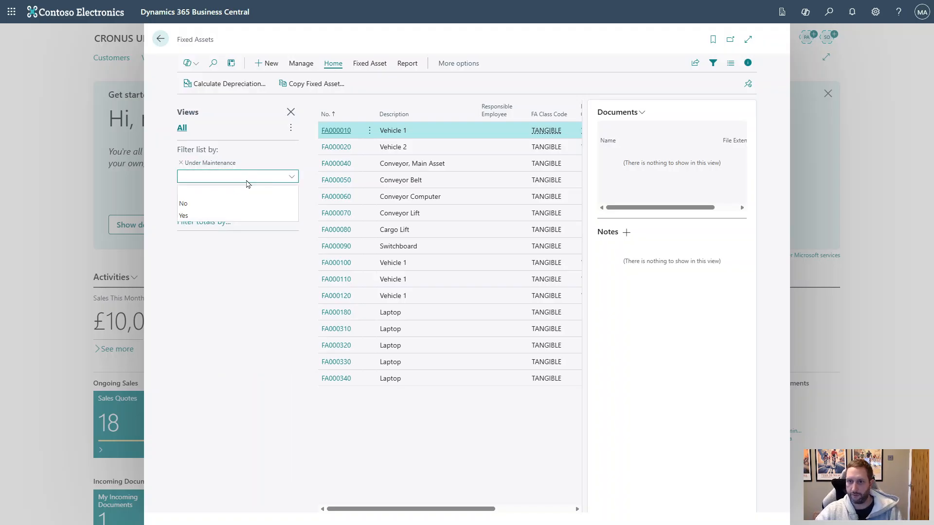
pyautogui.click(216, 215)
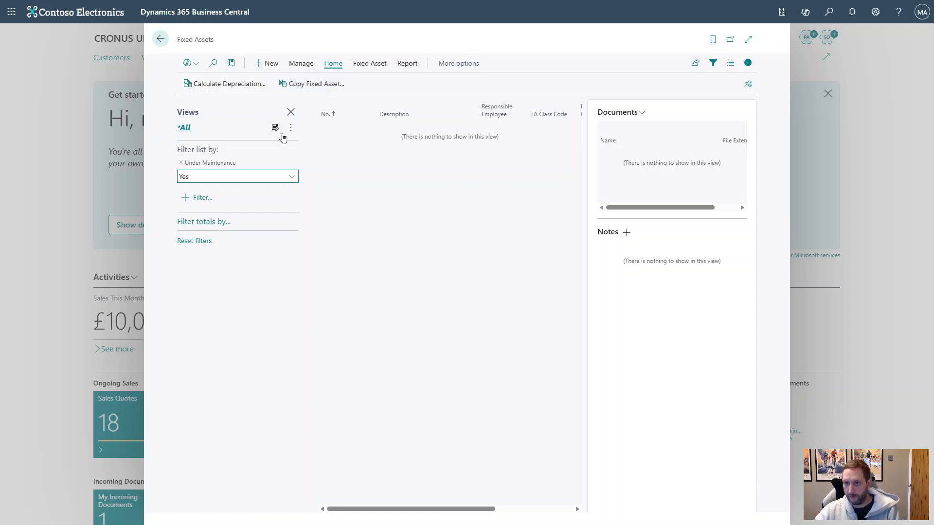
# Clear the Under Maintenance filter value and hide the filter options of the fixed assets list.
pyautogui.click(261, 176)
pyautogui.click(224, 190)
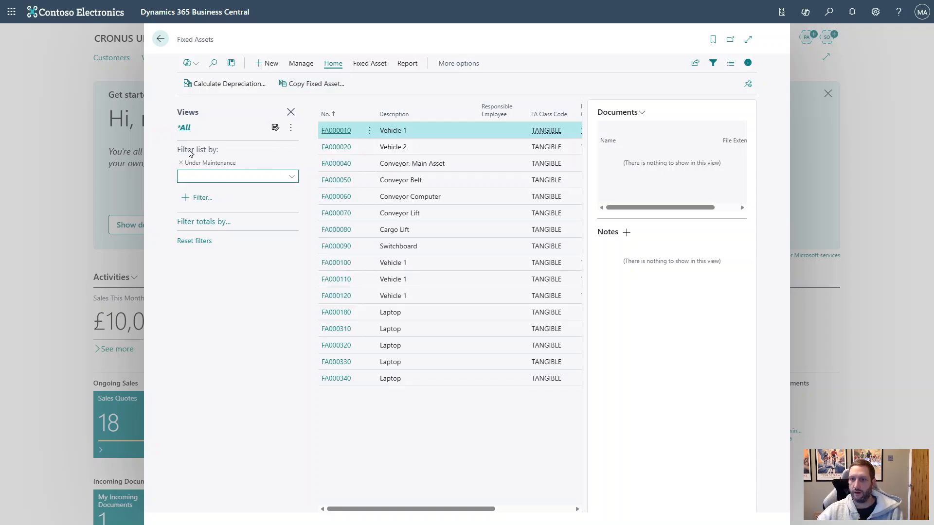
pyautogui.click(291, 112)
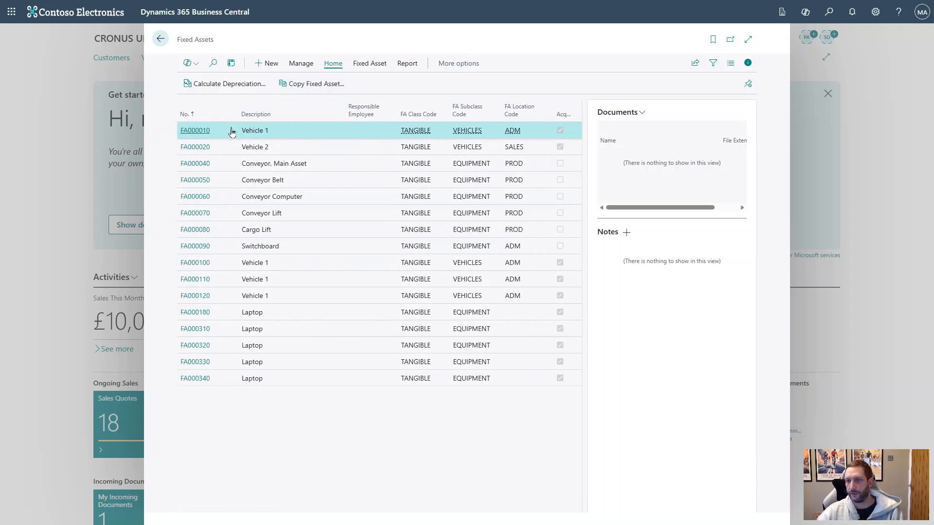
# Reopen Vehicle 1's card (FA000010), check its Warranty Date and Insured fields, and view its insurance coverage ledger entries before returning.
pyautogui.click(201, 131)
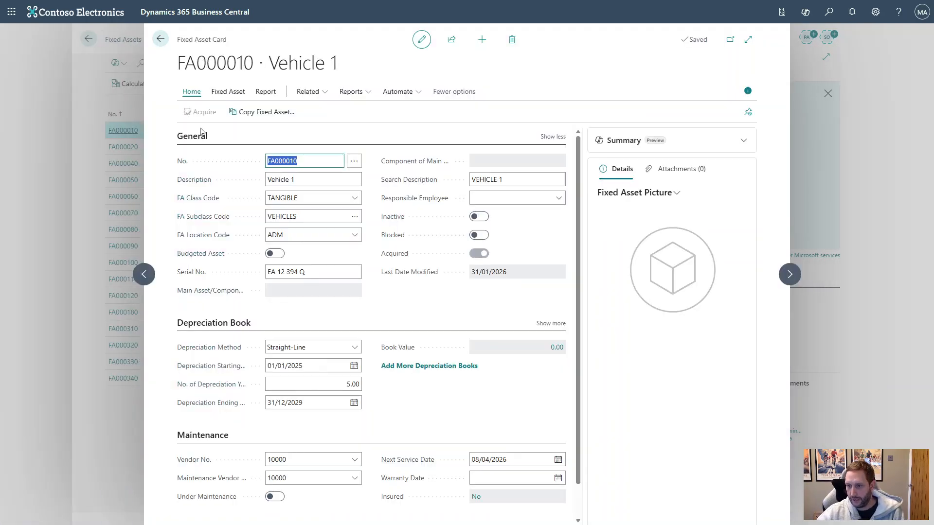
pyautogui.scroll(-1, 463, 460)
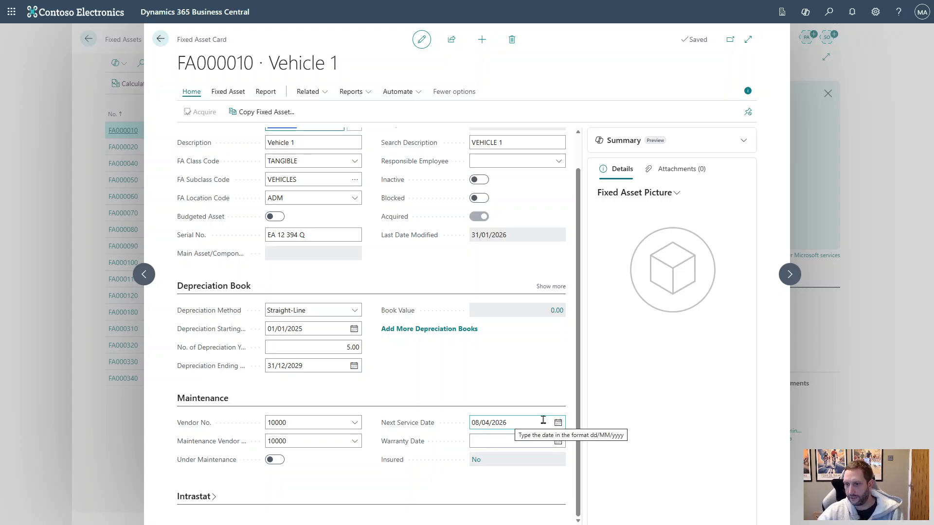
pyautogui.click(503, 443)
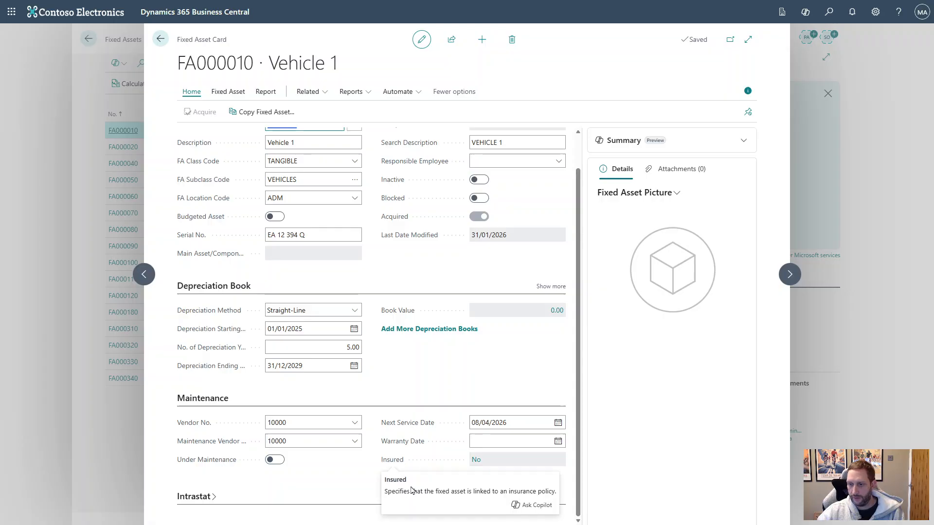
pyautogui.click(475, 460)
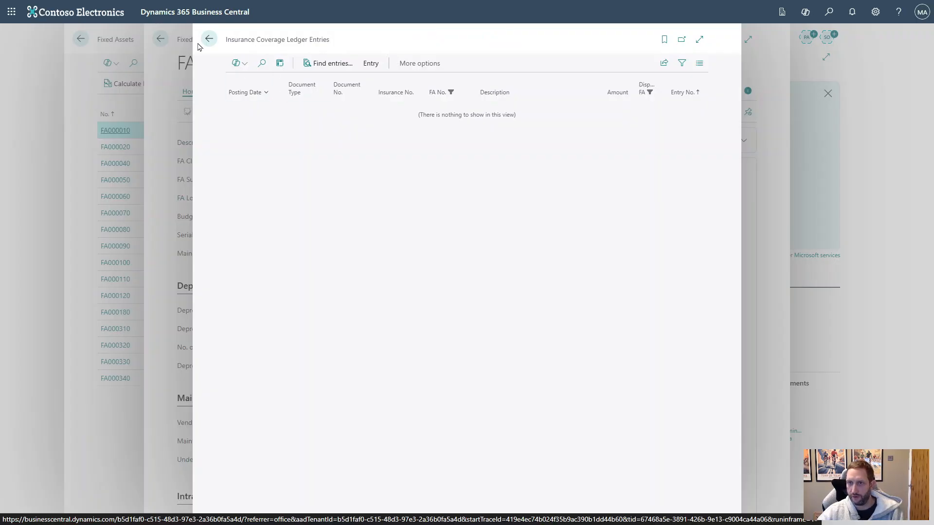
pyautogui.click(210, 41)
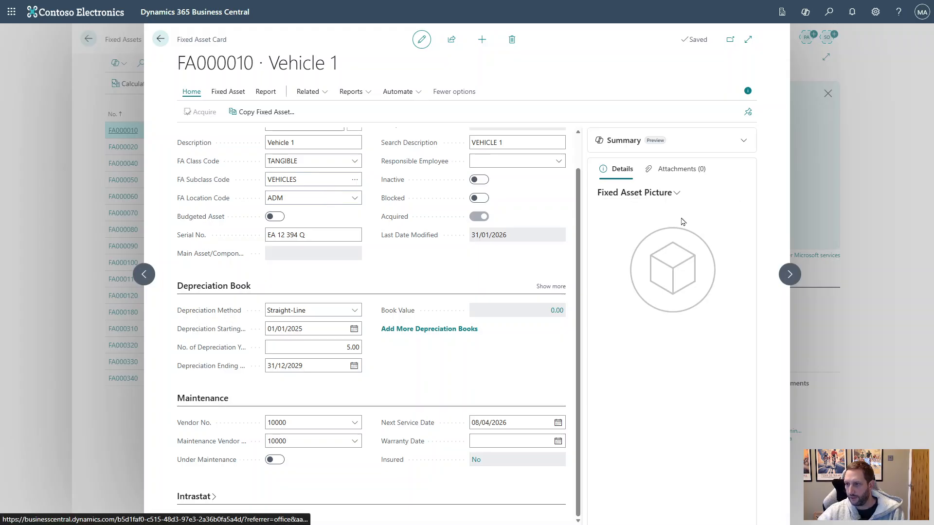
# View the documents and notes attached to Vehicle 1, then return to its picture details.
pyautogui.click(681, 178)
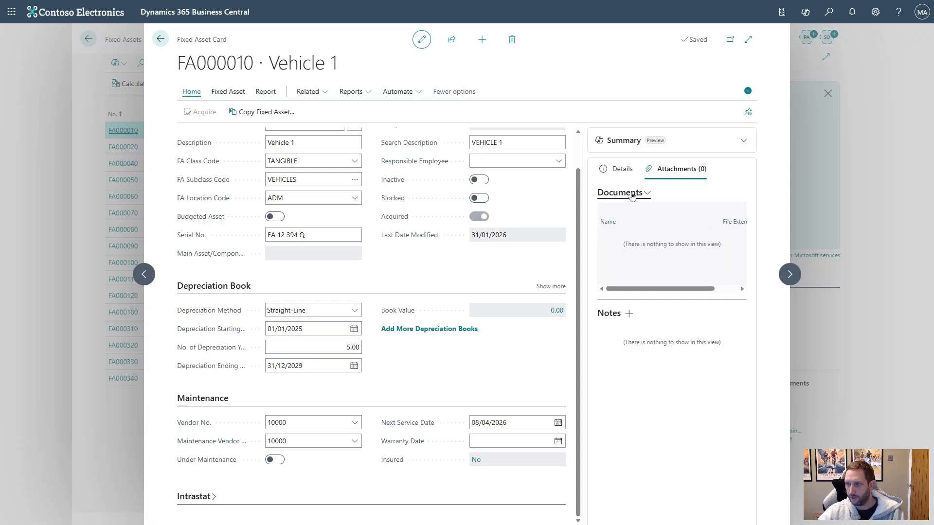
pyautogui.click(620, 170)
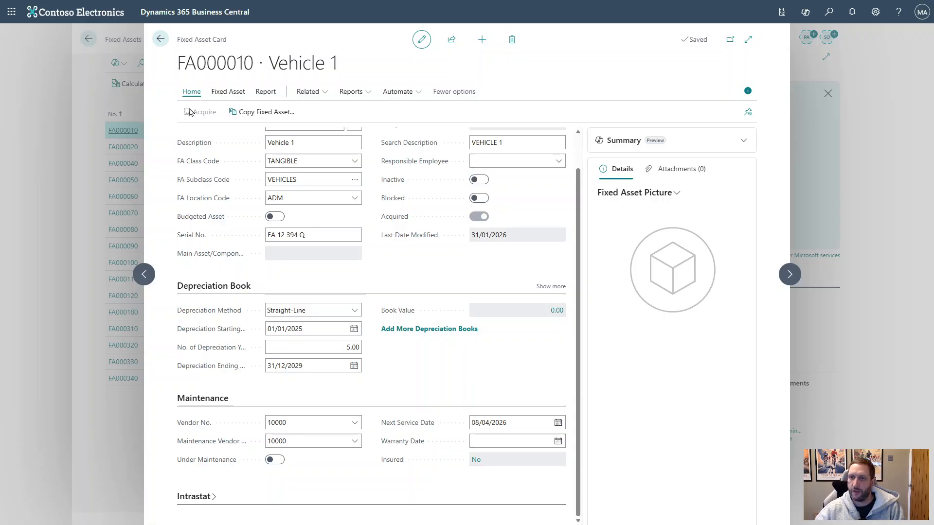
# Review Vehicle 1's default dimensions and its fixed asset statistics, returning to the card after each.
pyautogui.click(229, 92)
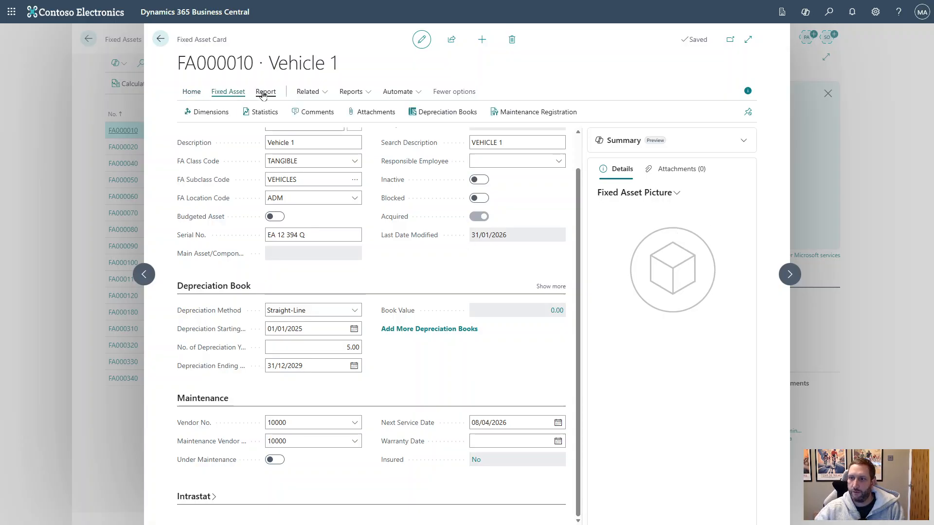
pyautogui.click(210, 112)
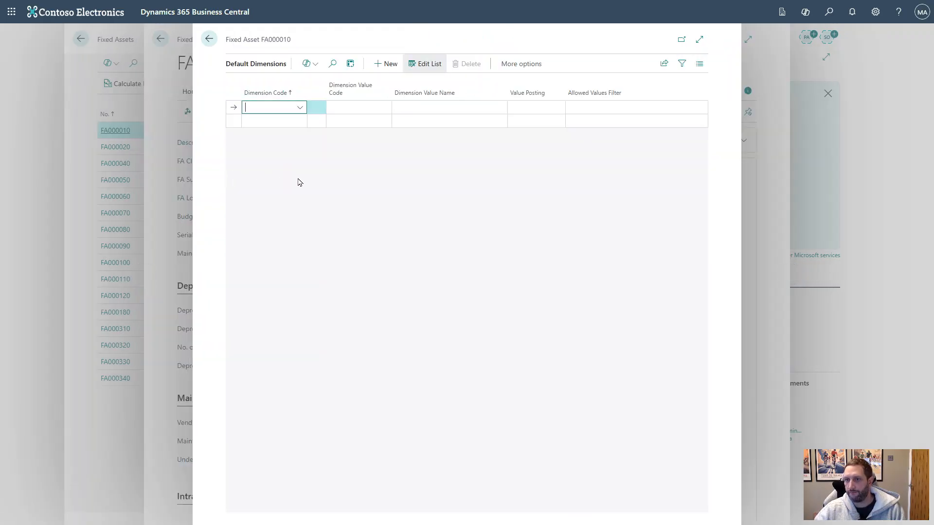
pyautogui.press('Escape')
pyautogui.click(270, 111)
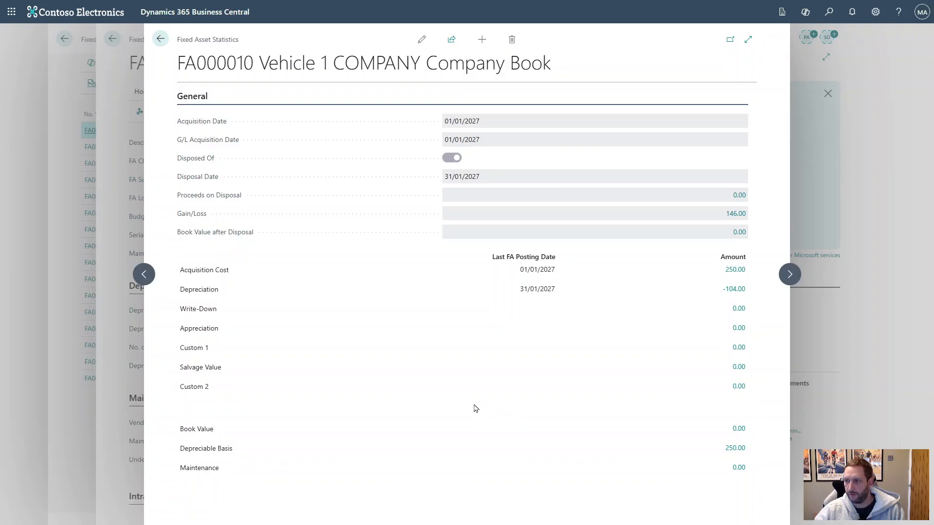
pyautogui.press('Escape')
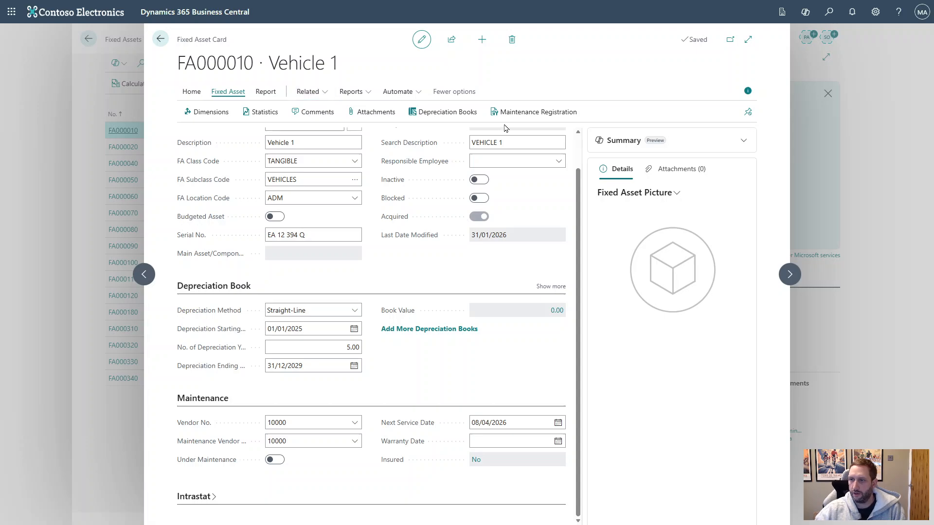
# Look through the related records and reports available from Vehicle 1's fixed asset card.
pyautogui.click(273, 93)
pyautogui.click(321, 92)
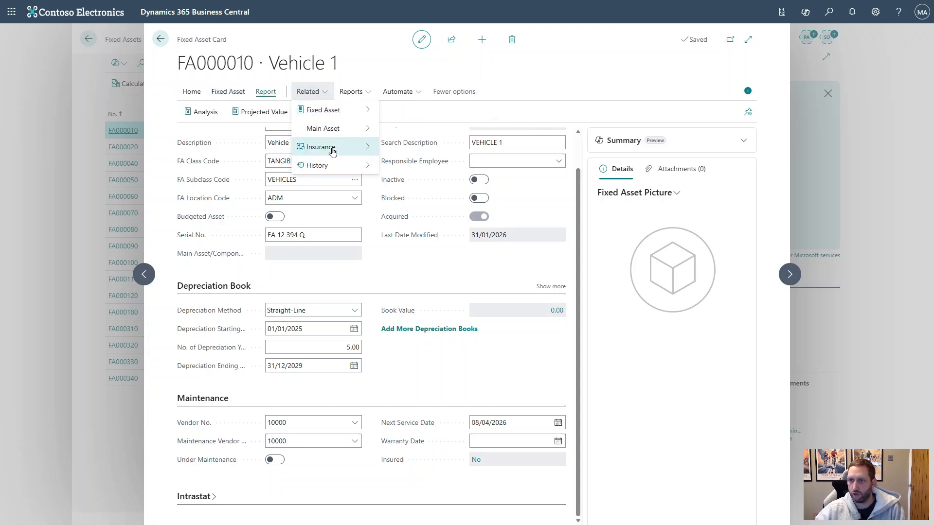
pyautogui.moveTo(344, 117)
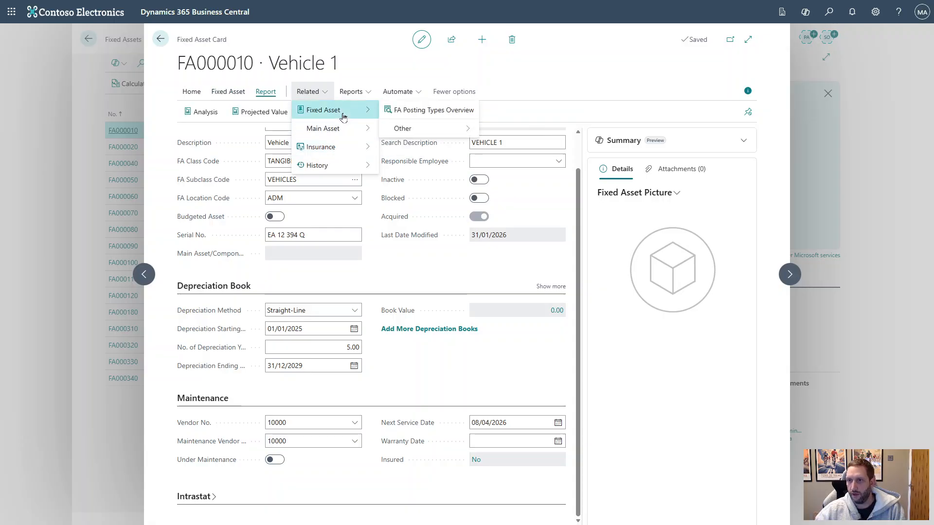
pyautogui.click(351, 92)
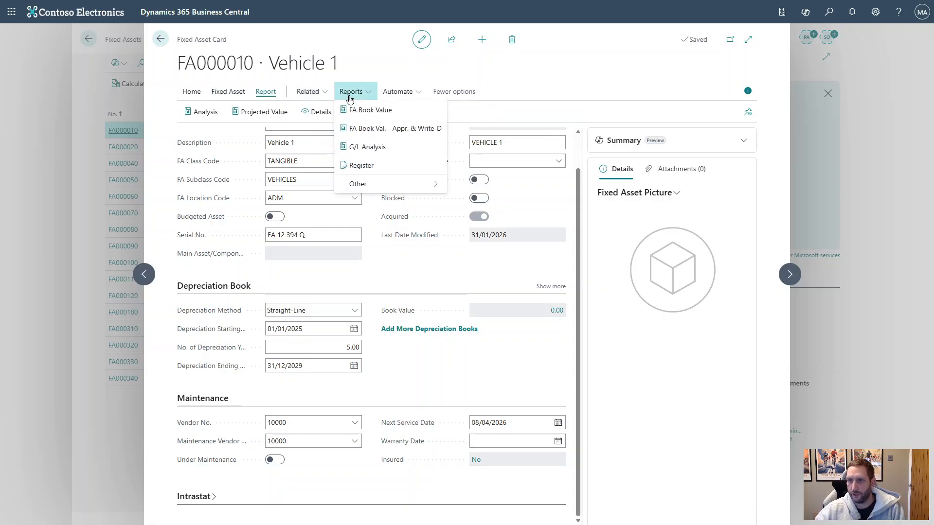